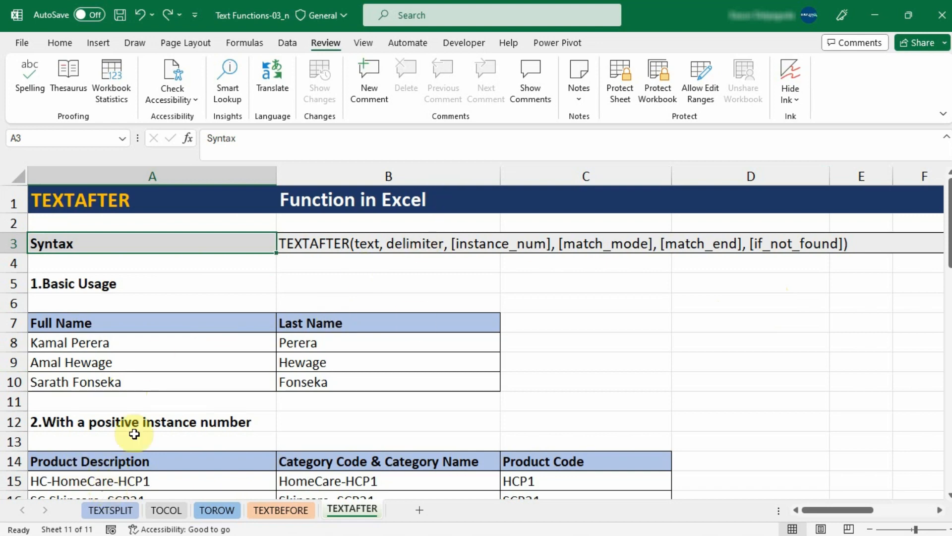
Step: Examine the TEXTAFTER formula in B8 that extracts the last name from the full name in A8
drag(119, 320, 88, 380)
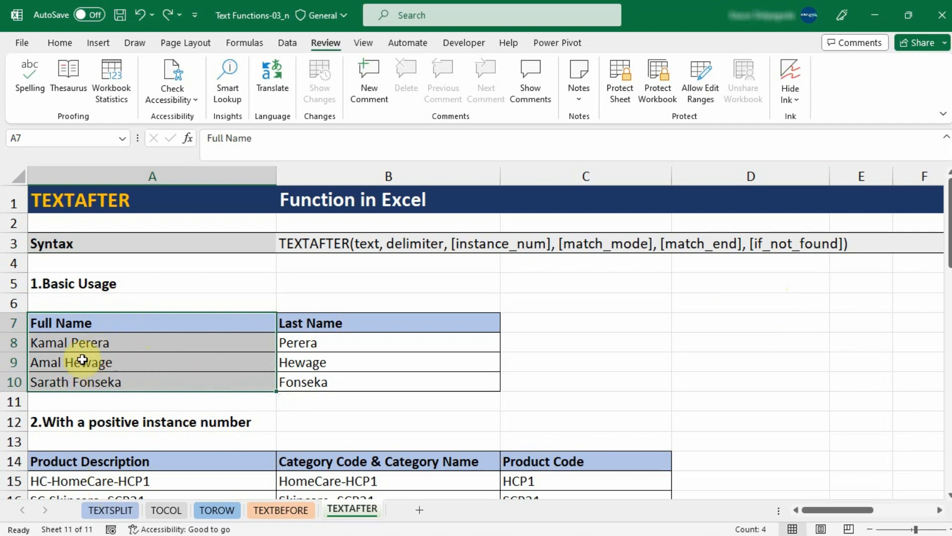
click(52, 348)
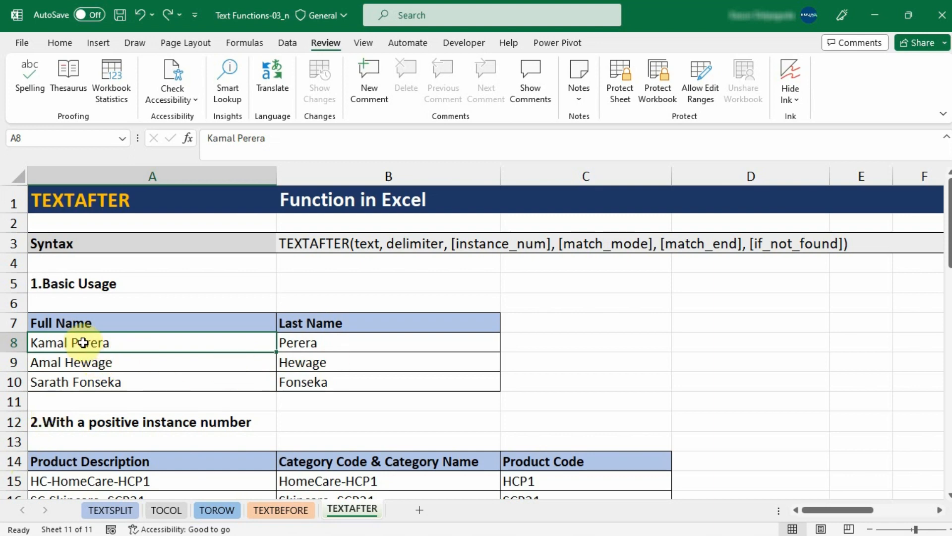
click(304, 337)
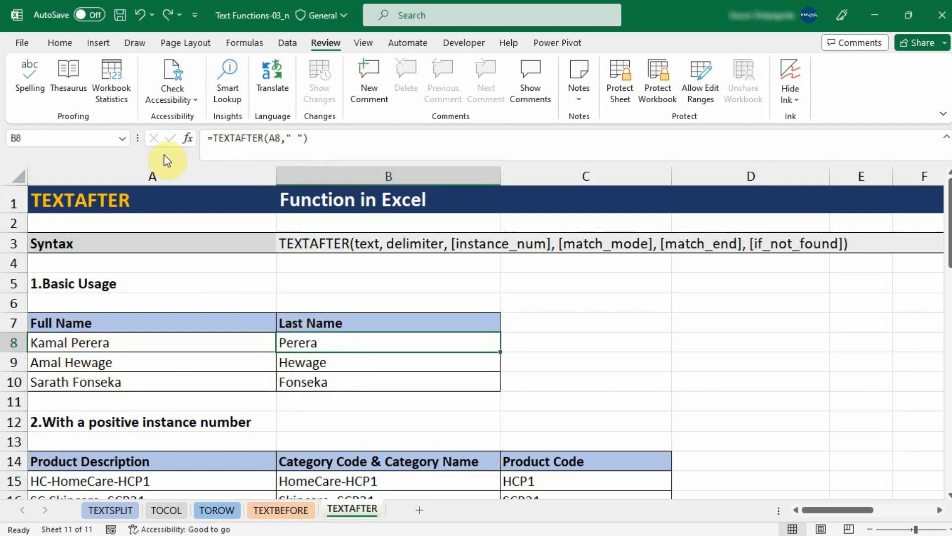
click(274, 138)
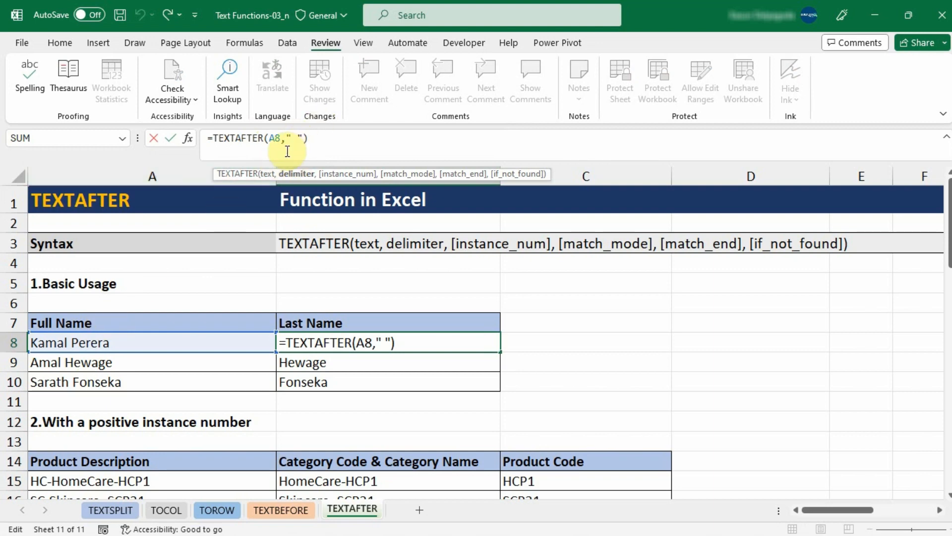
click(323, 136)
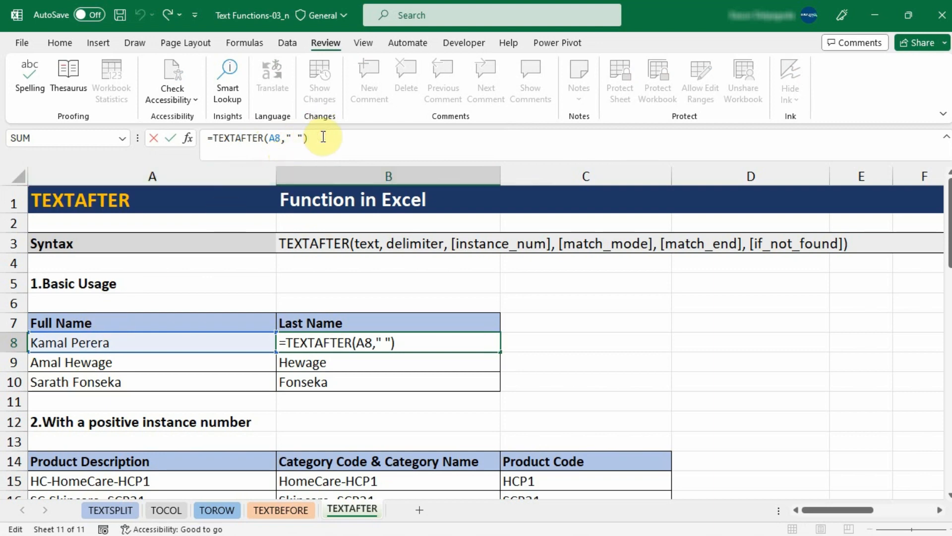
key(Return)
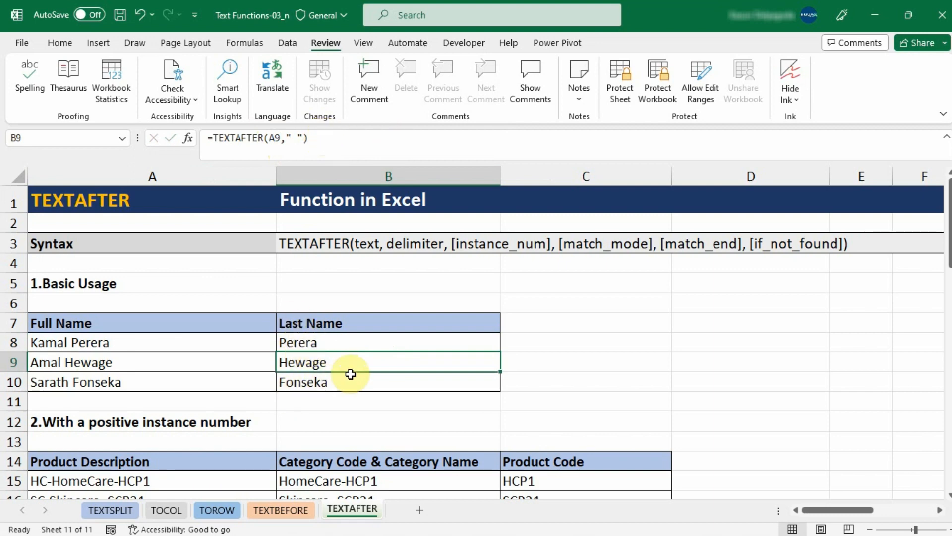
Step: Replace the space between the first and last name in A9 with "@"
click(149, 362)
click(239, 139)
key(BackSpace)
text(@)
key(Return)
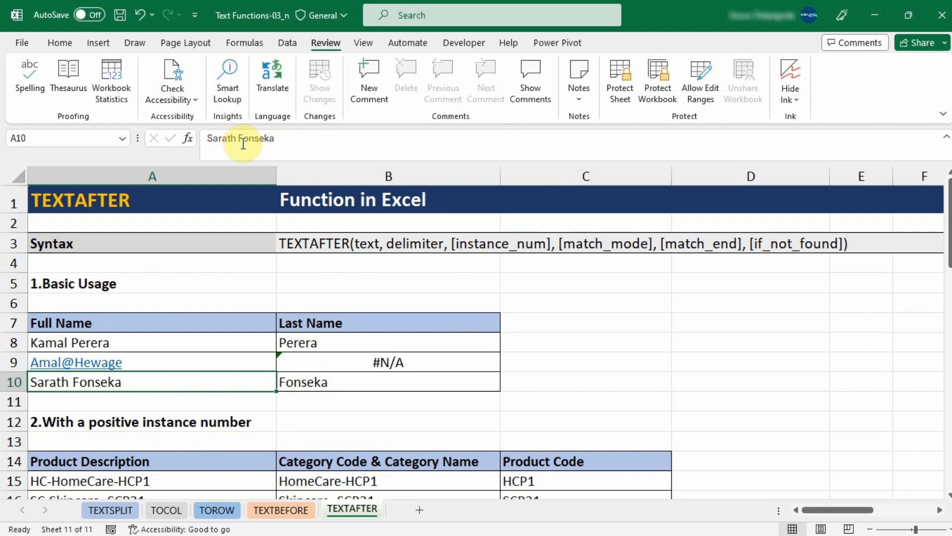
Step: Change the delimiter in B9's TEXTAFTER formula to "@"
click(313, 362)
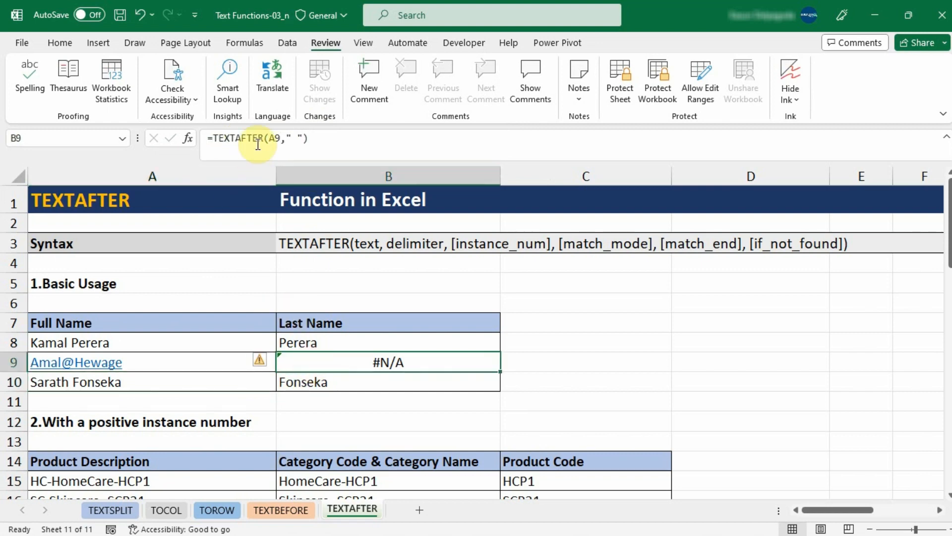
click(299, 141)
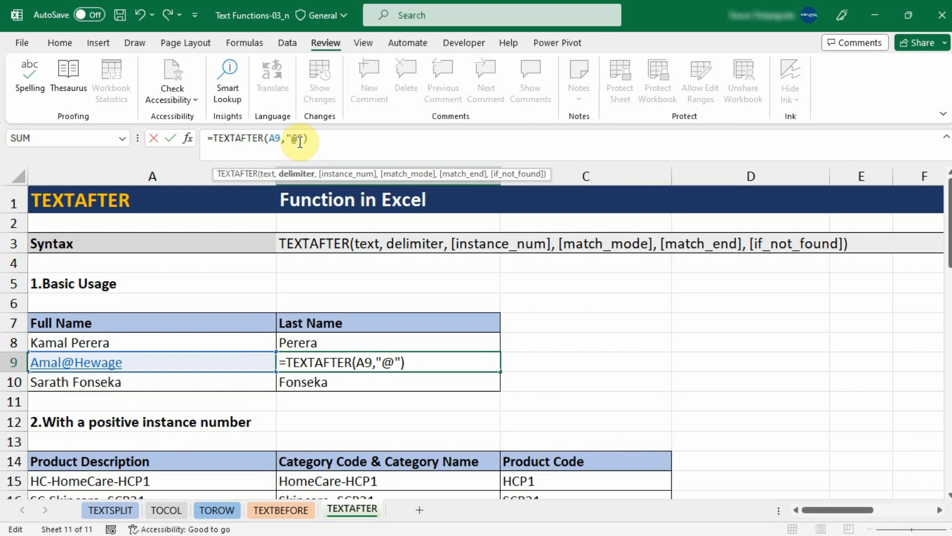
text(@)
key(Return)
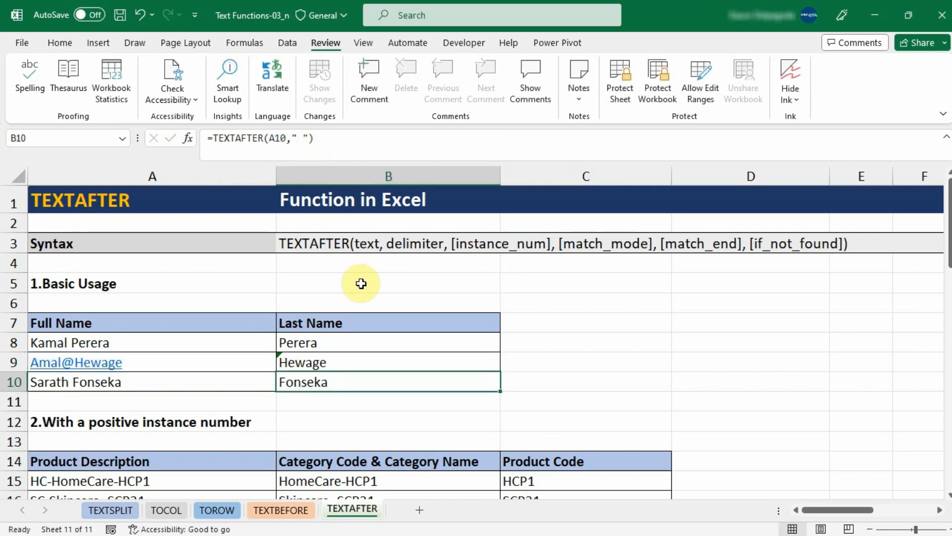
click(365, 359)
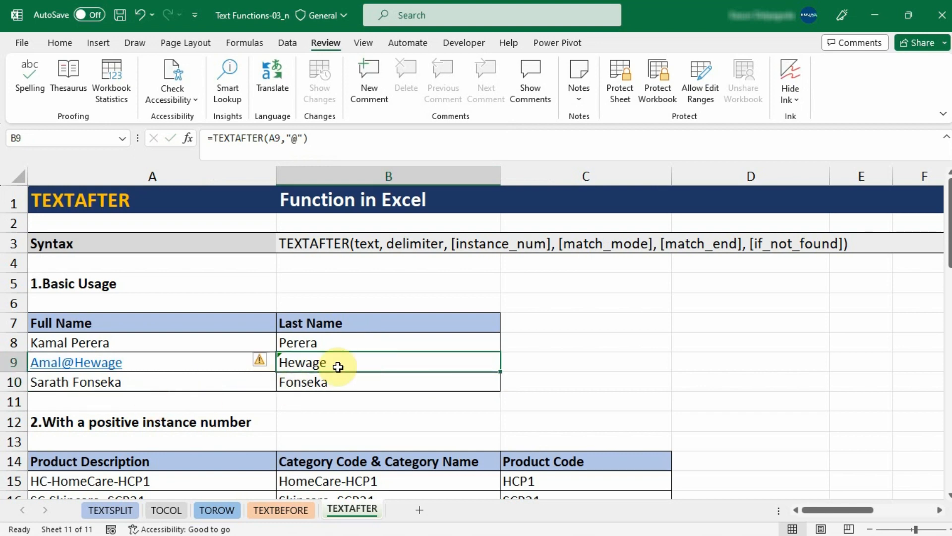
Step: Remove the delimiter character and the instance number from B15's TEXTAFTER formula in the positive instance number table
scroll(232, 323, down, 2)
scroll(232, 322, down, 4)
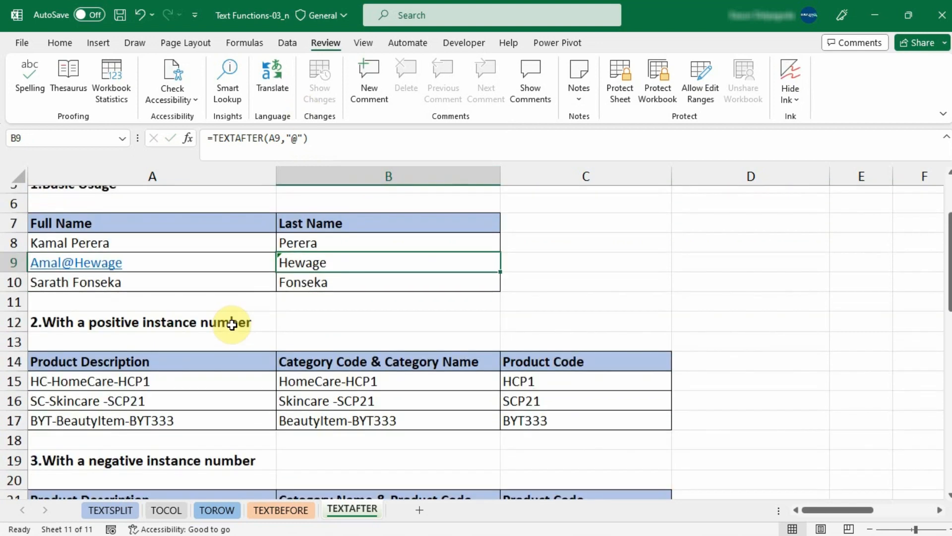
scroll(102, 298, down, 2)
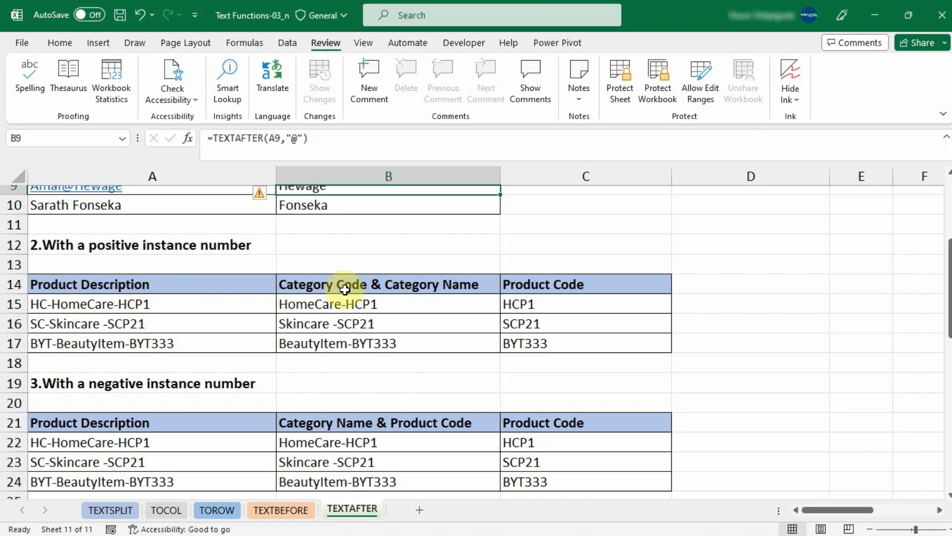
click(310, 303)
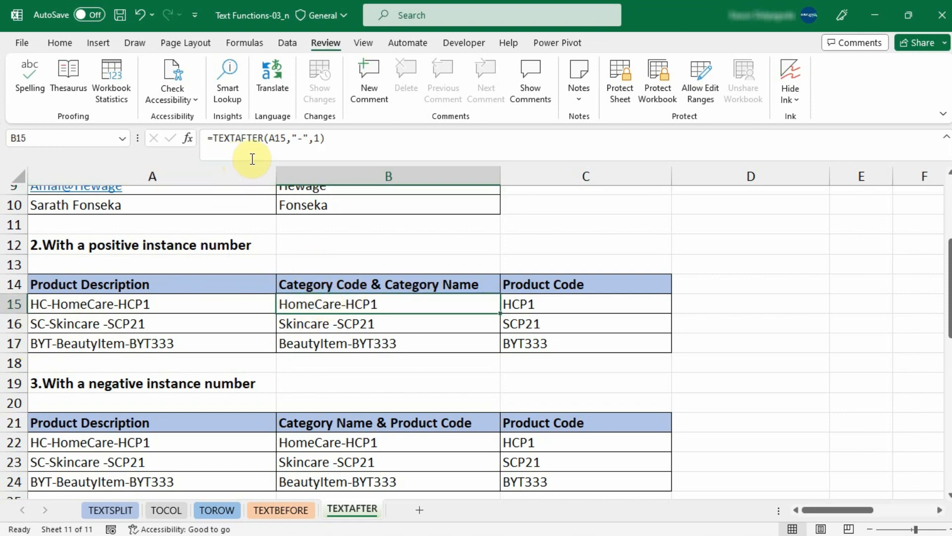
click(318, 141)
text(,1)
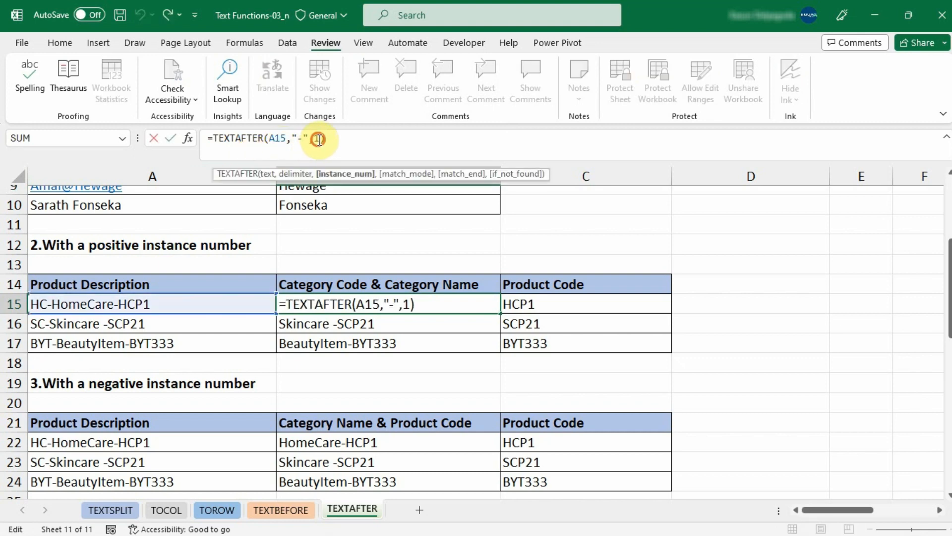
key(BackSpace)
key(BackSpace)
key(BackSpace)
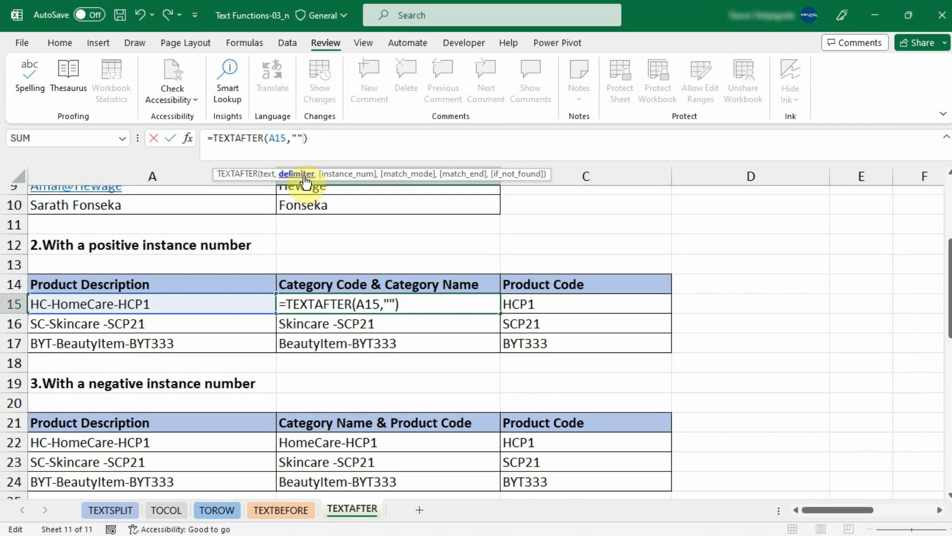
Step: Complete B15's TEXTAFTER formula with delimiter "-" and instance number 1, and fill it down to B17
click(299, 138)
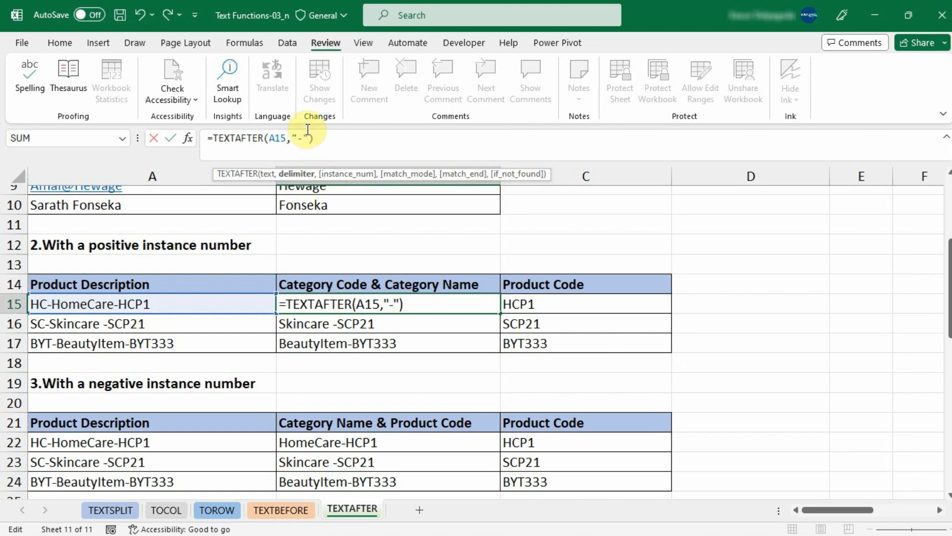
click(308, 130)
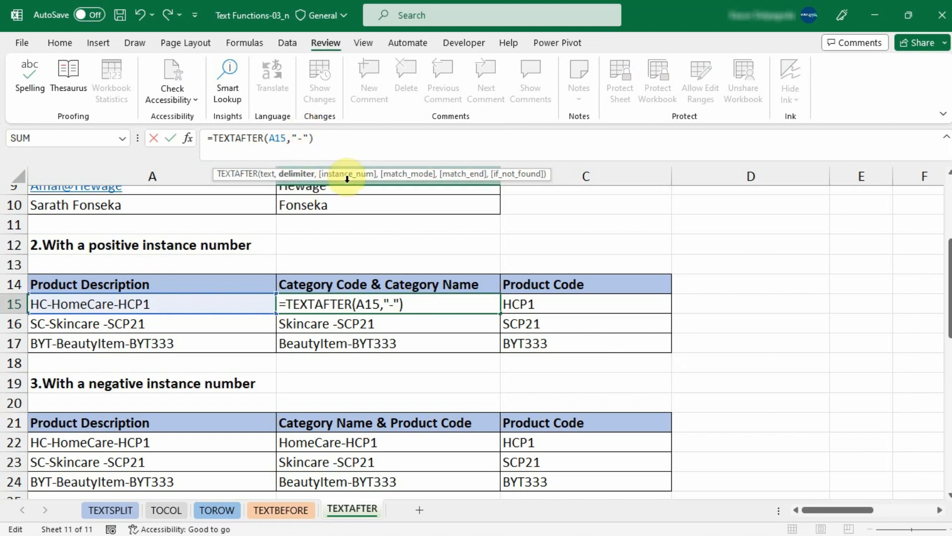
text(,1)
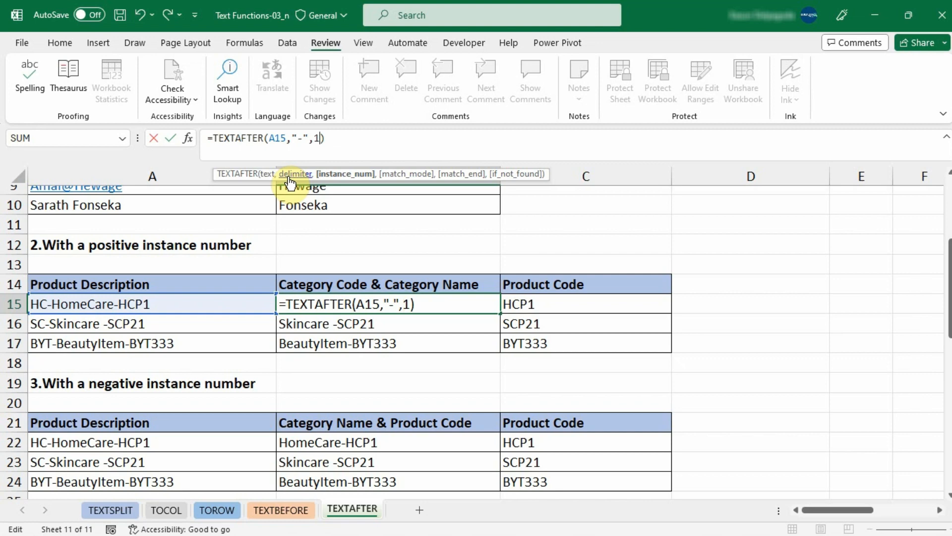
key(Return)
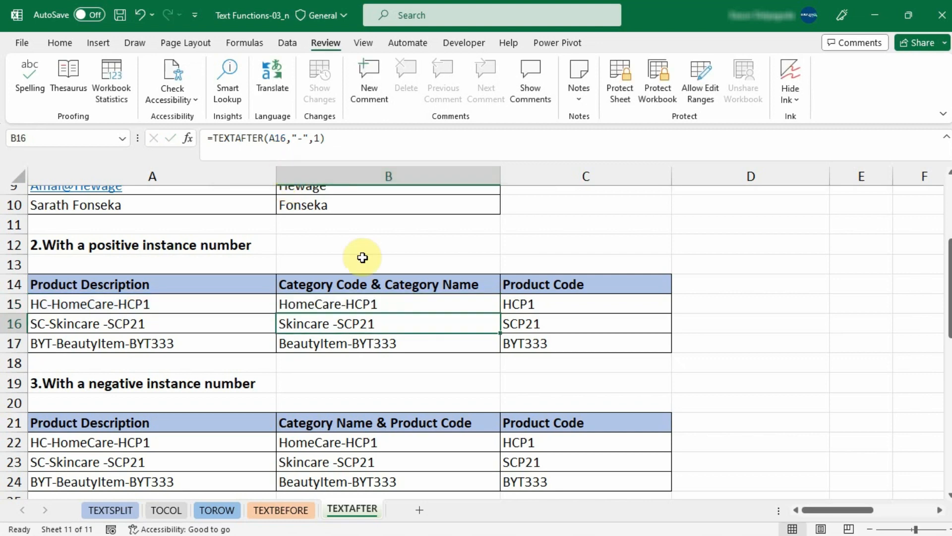
click(386, 301)
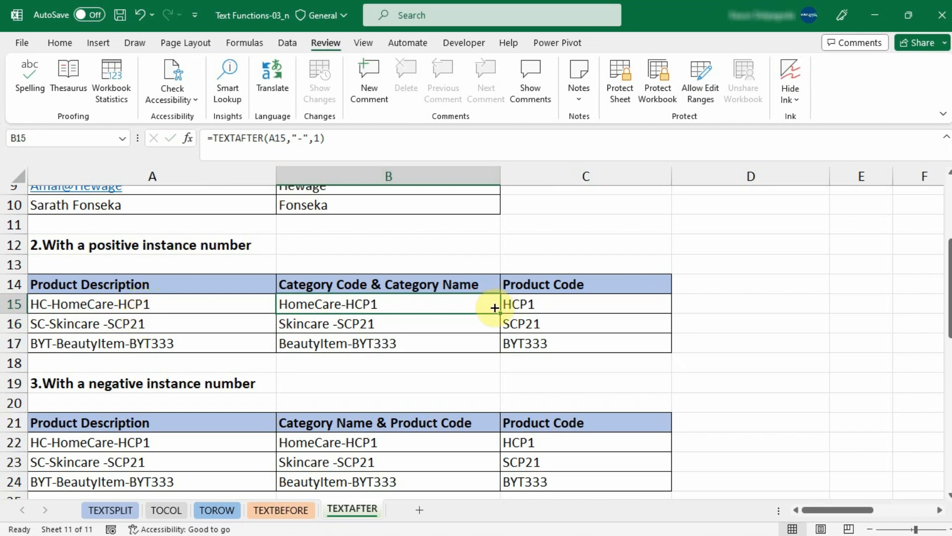
drag(500, 313, 484, 350)
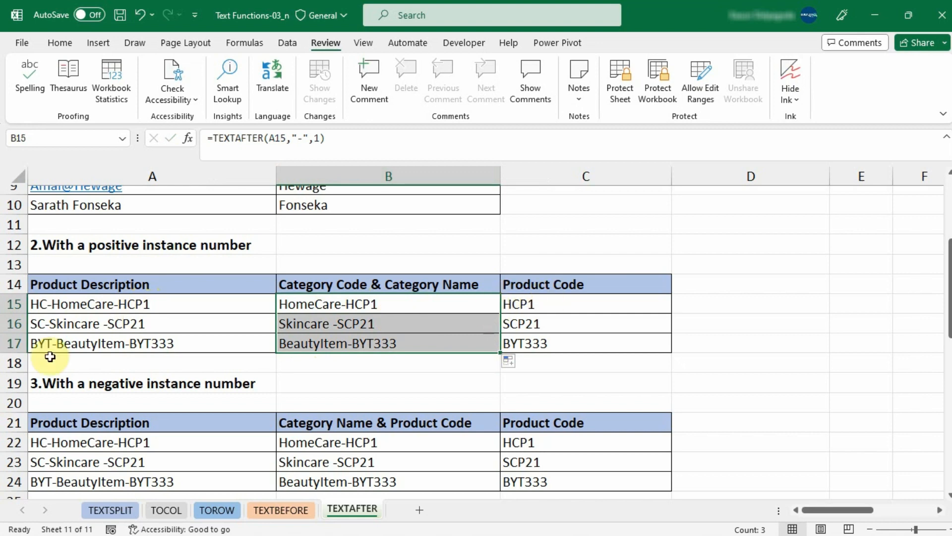
Step: Examine the product code portion of the product descriptions in A15 to A17
click(131, 304)
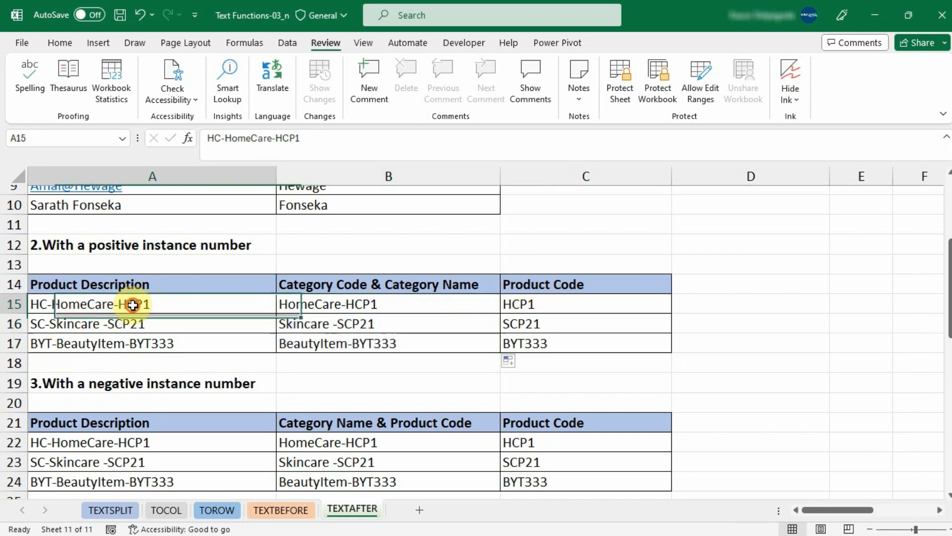
double_click(125, 304)
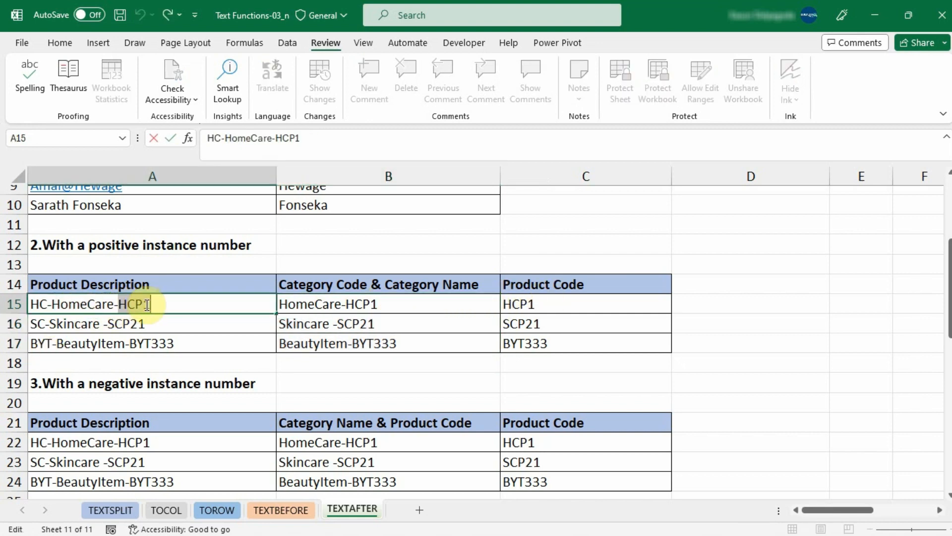
double_click(152, 325)
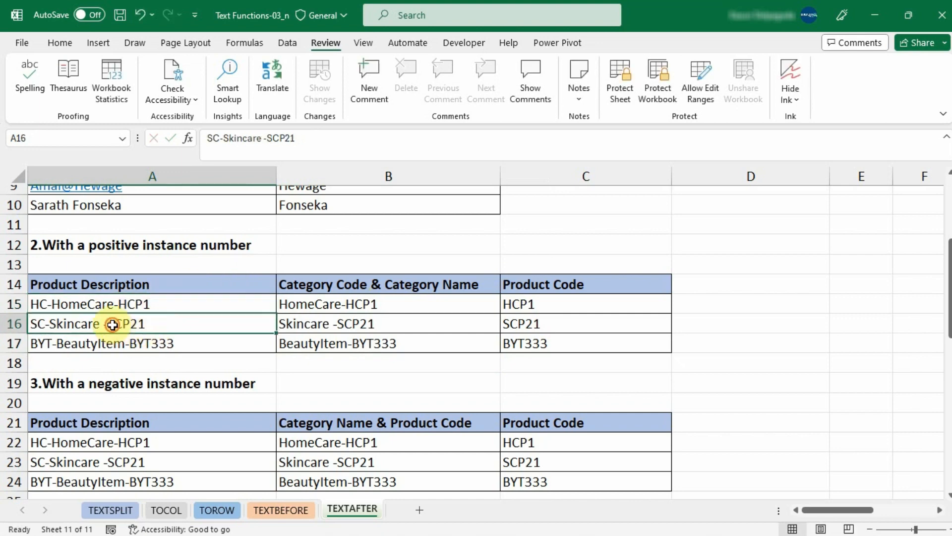
drag(111, 324, 192, 319)
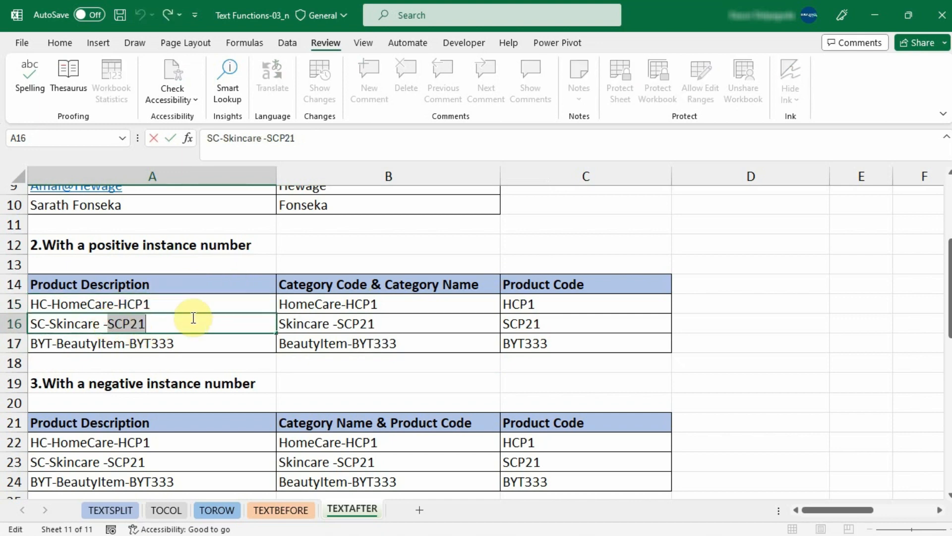
click(187, 348)
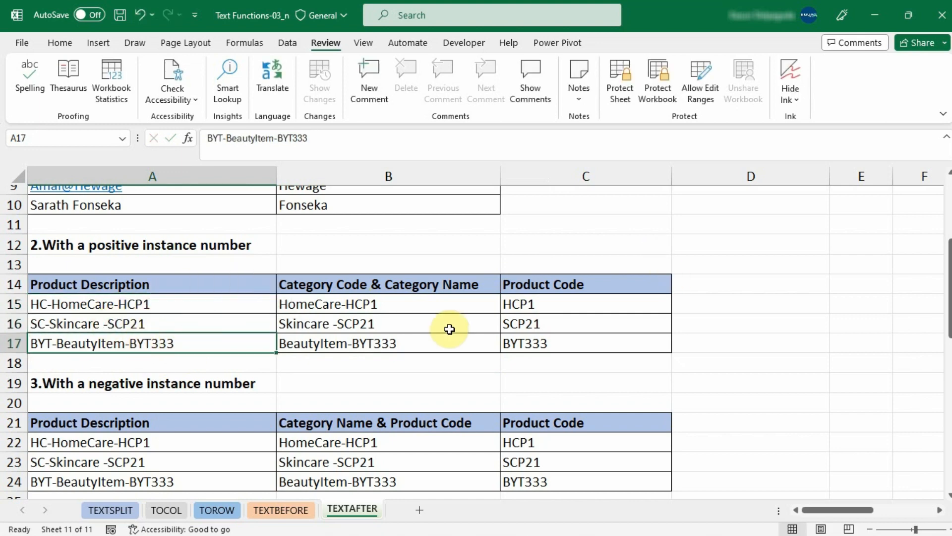
Step: Inspect the instance number in C15's TEXTAFTER formula, which extracts the product code
click(517, 298)
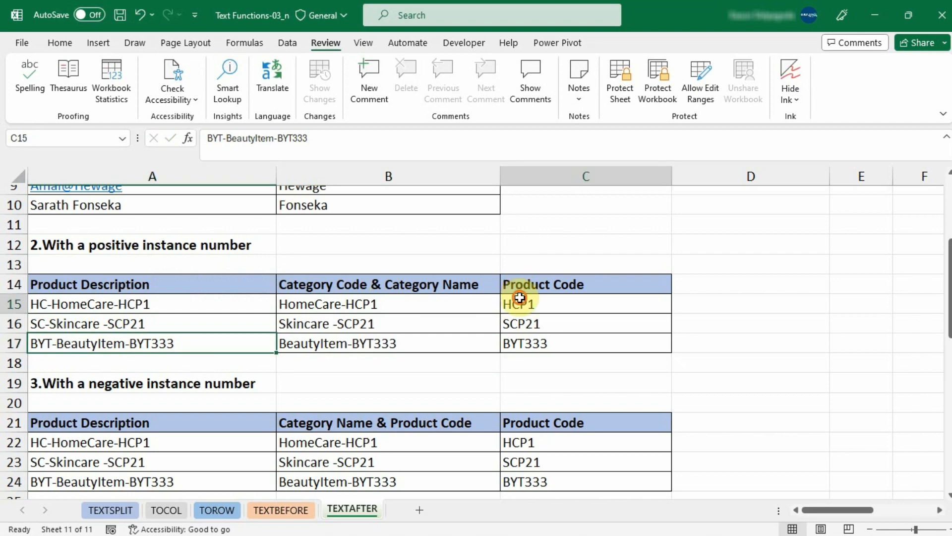
click(321, 142)
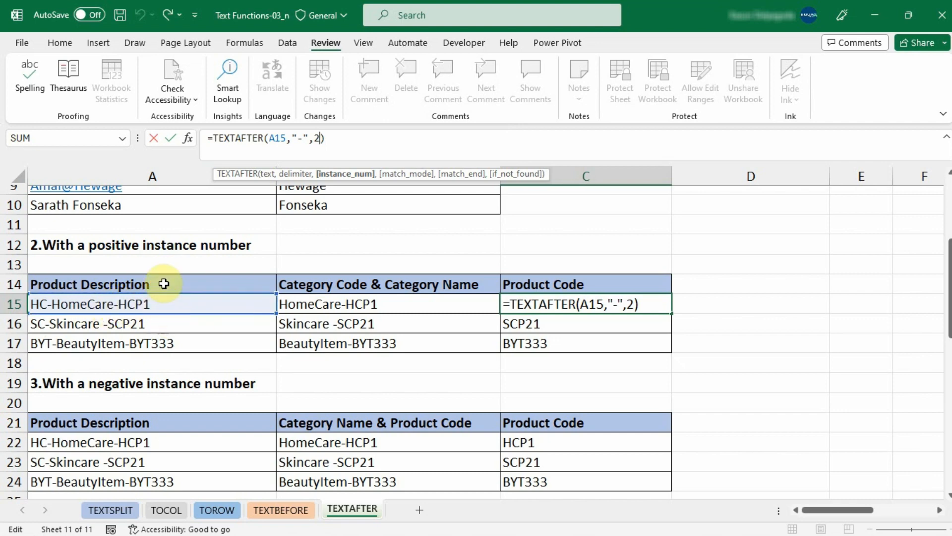
key(Return)
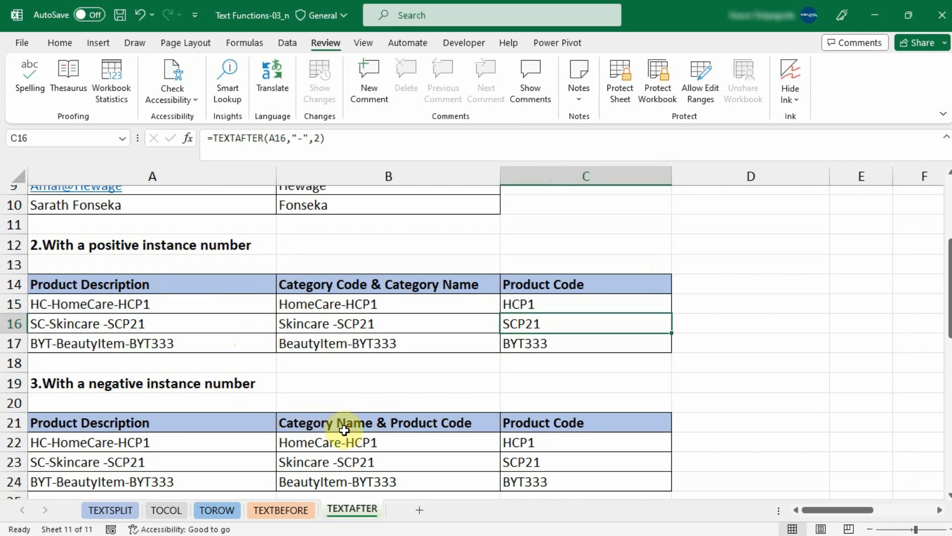
Step: Inspect the negative instance number in B22's TEXTAFTER formula for category name and product code
scroll(345, 429, down, 3)
click(344, 388)
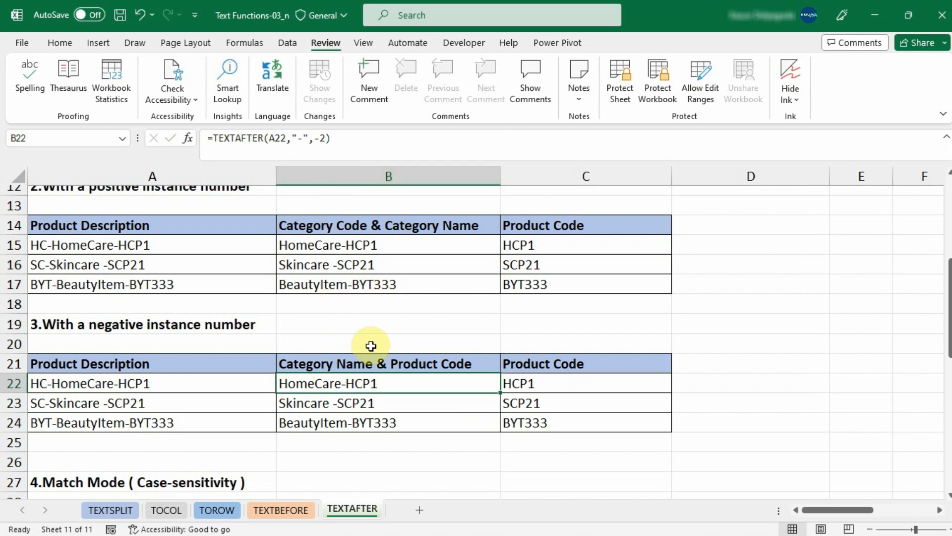
click(323, 139)
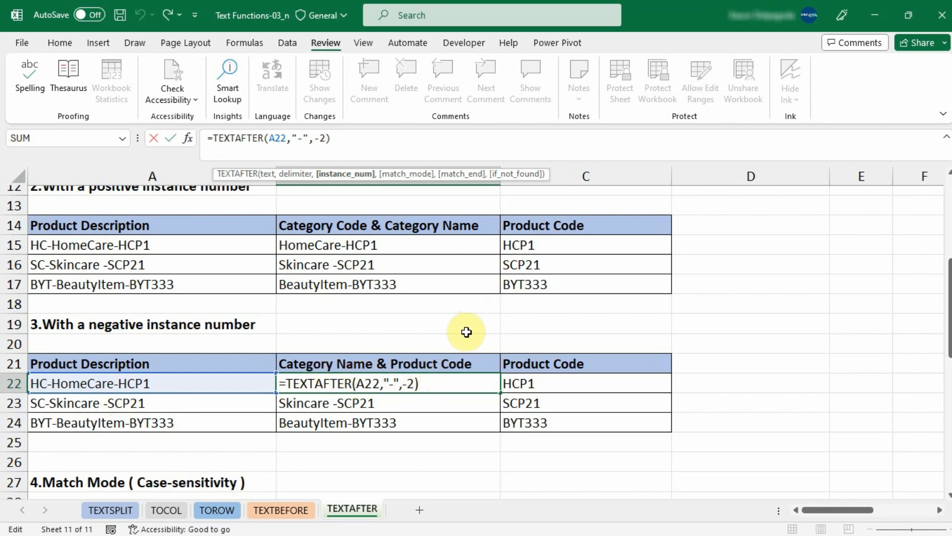
key(Return)
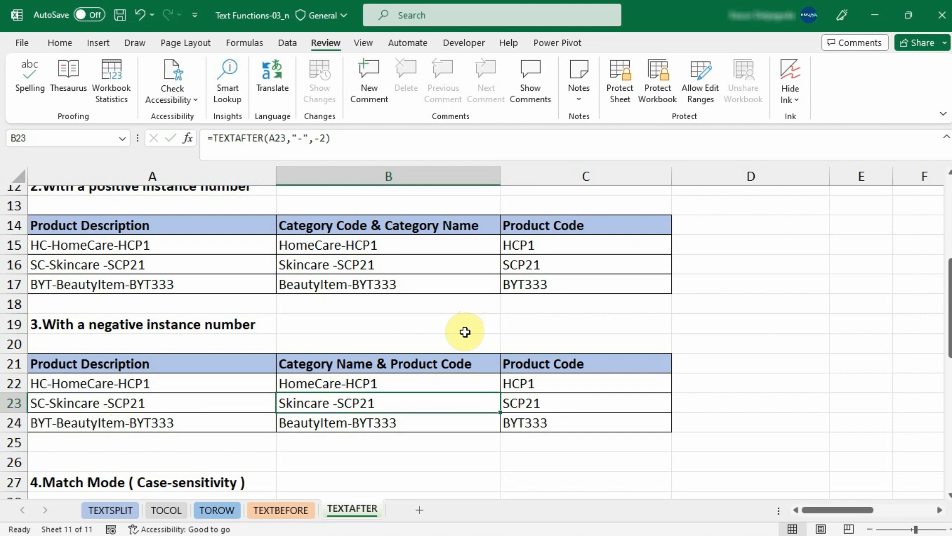
Step: Review C22's product code formula and bring the Match Mode (Case-sensitivity) section into view
scroll(465, 332, down, 1)
click(555, 324)
scroll(475, 351, down, 1)
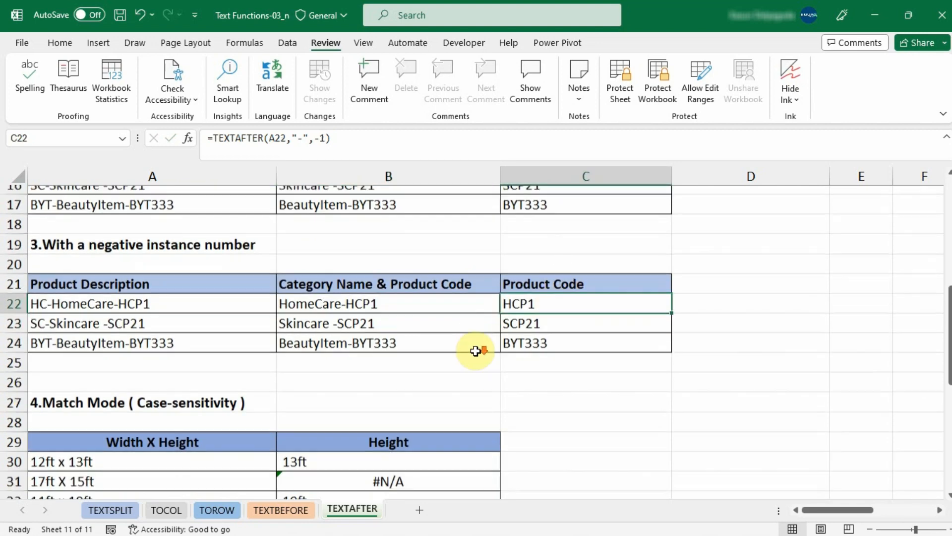
scroll(476, 351, down, 3)
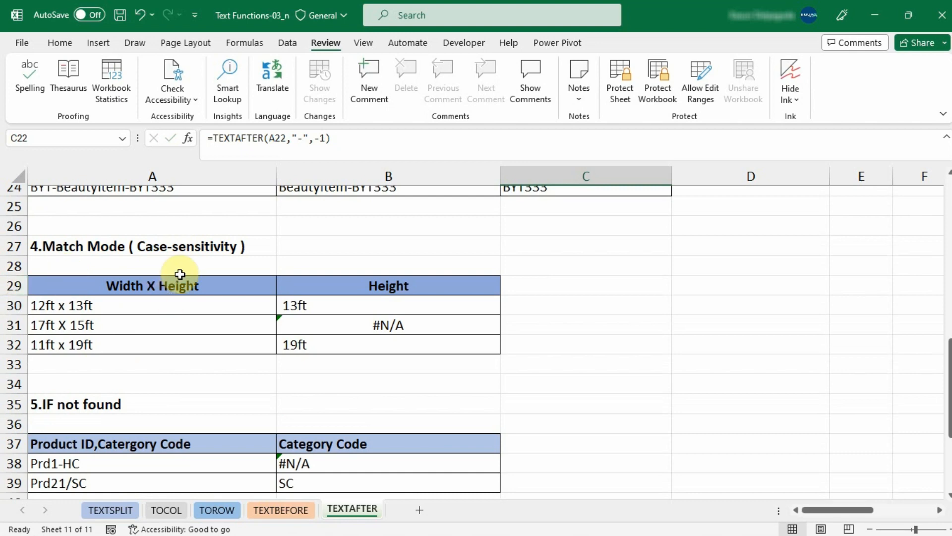
Step: Examine B30's TEXTAFTER height formula and its "x" delimiter against the dimension texts in A30 and A31
click(360, 304)
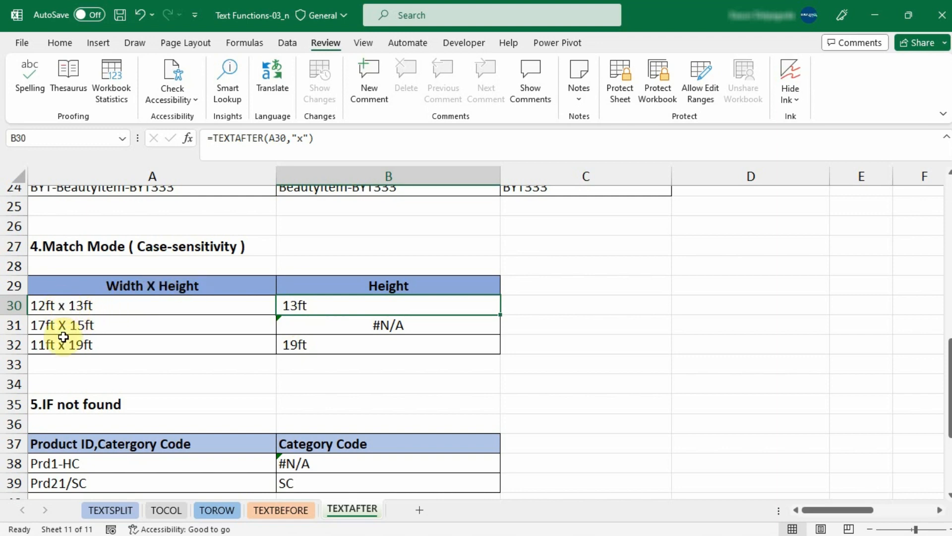
click(60, 305)
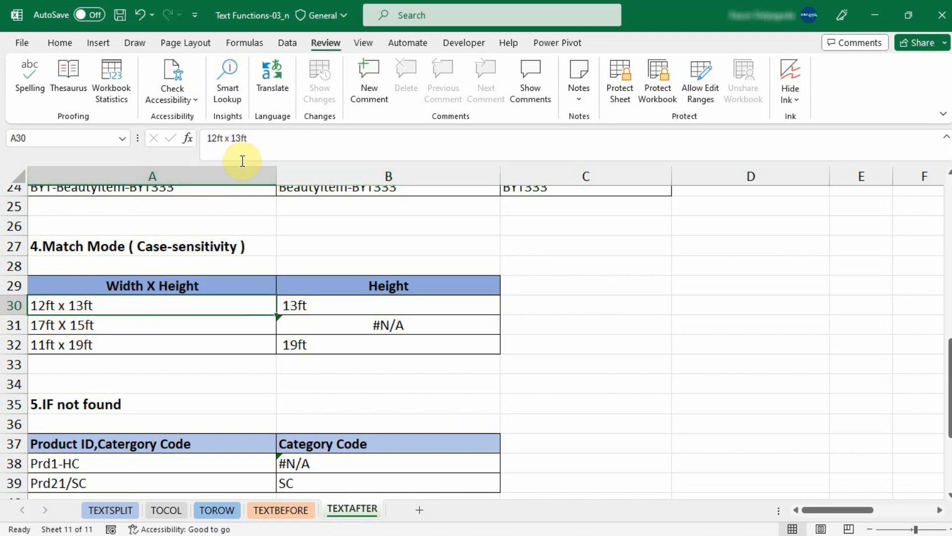
click(85, 323)
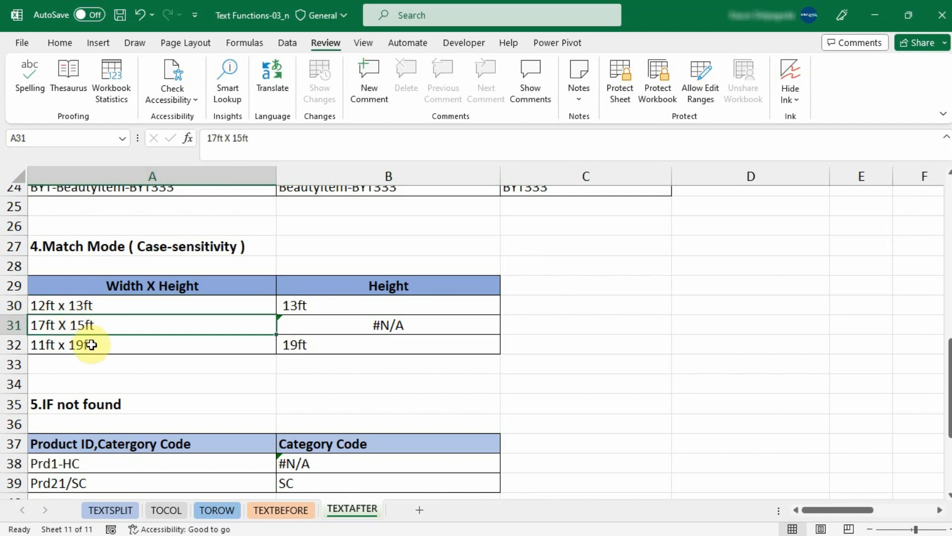
click(370, 300)
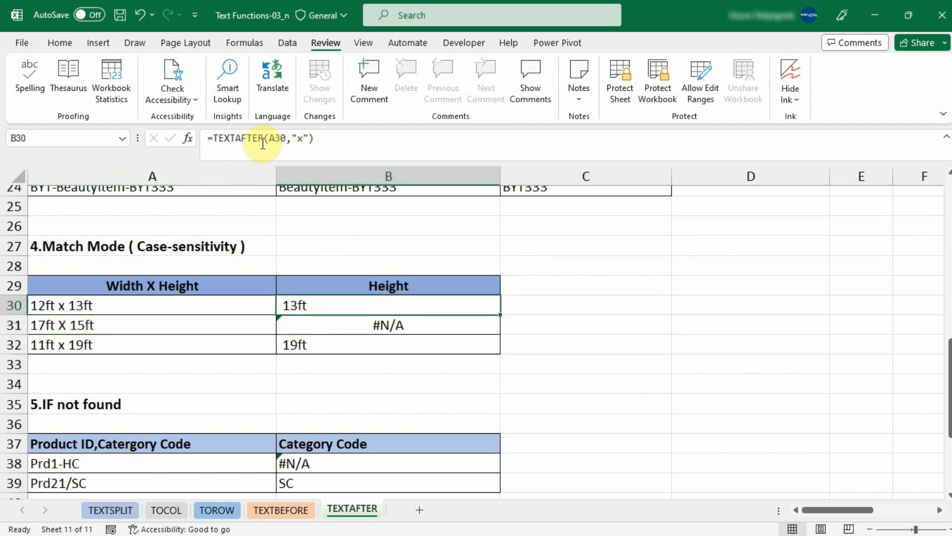
click(301, 140)
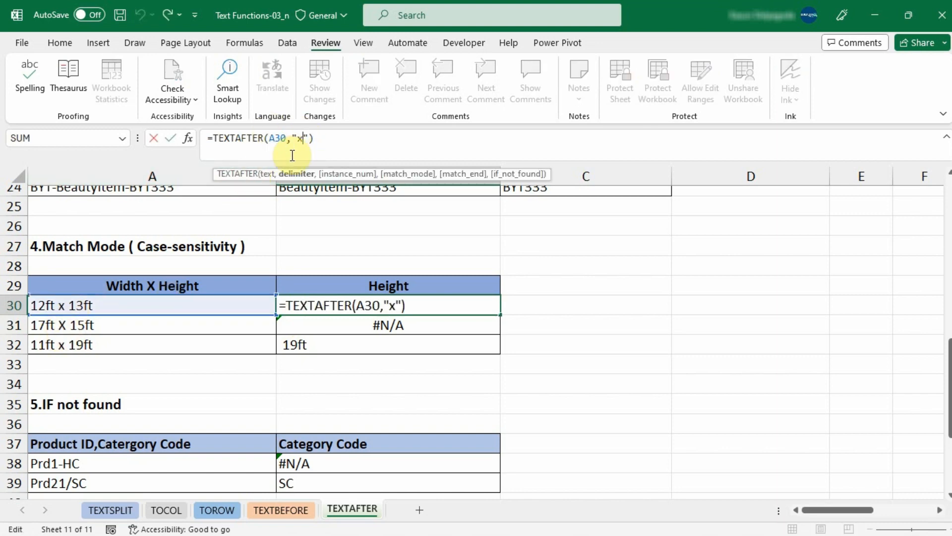
click(318, 136)
key(Return)
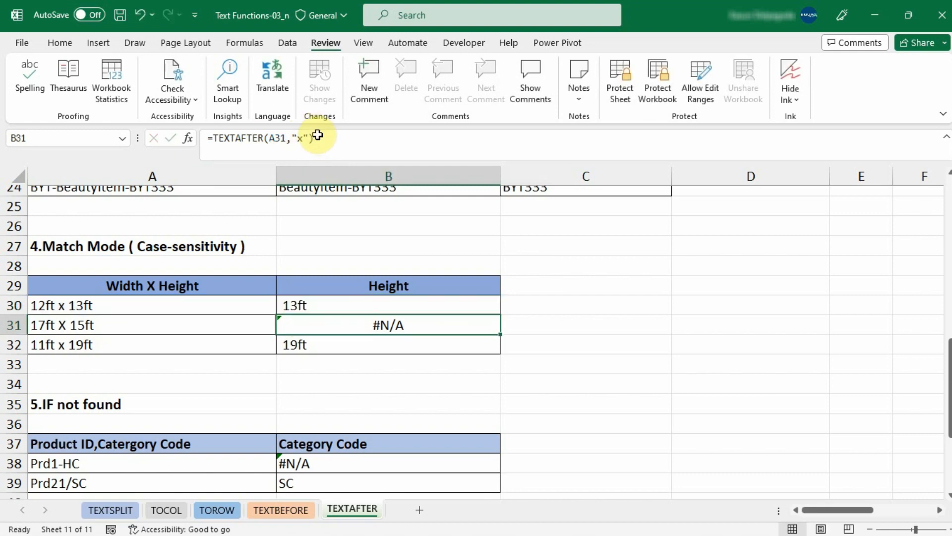
Step: Fill B30's height formula down through B32 and check row 31's formula against its source text
click(412, 305)
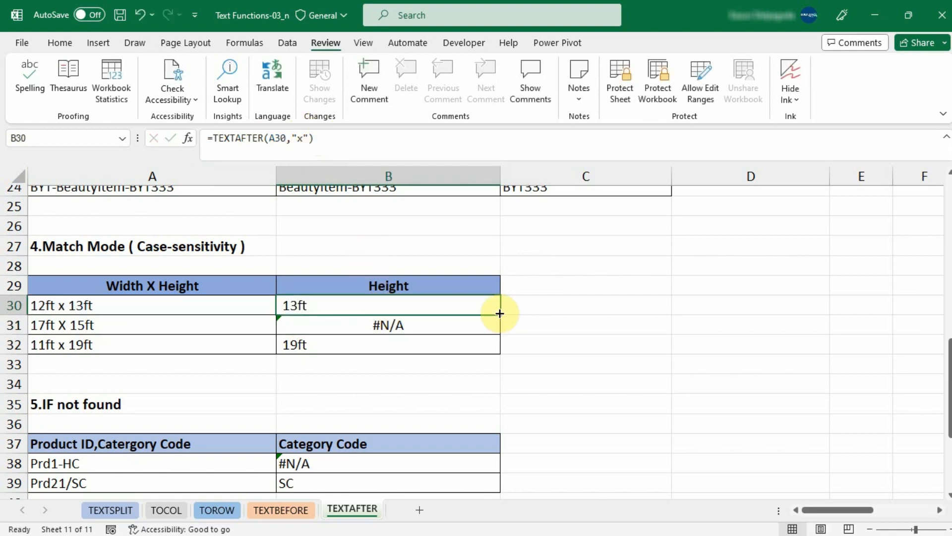
drag(500, 314, 493, 348)
click(424, 323)
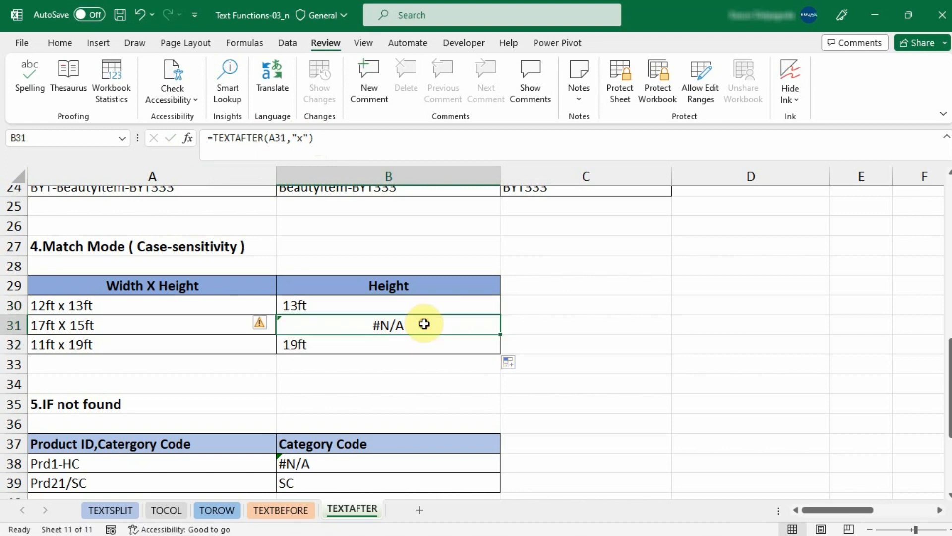
click(63, 328)
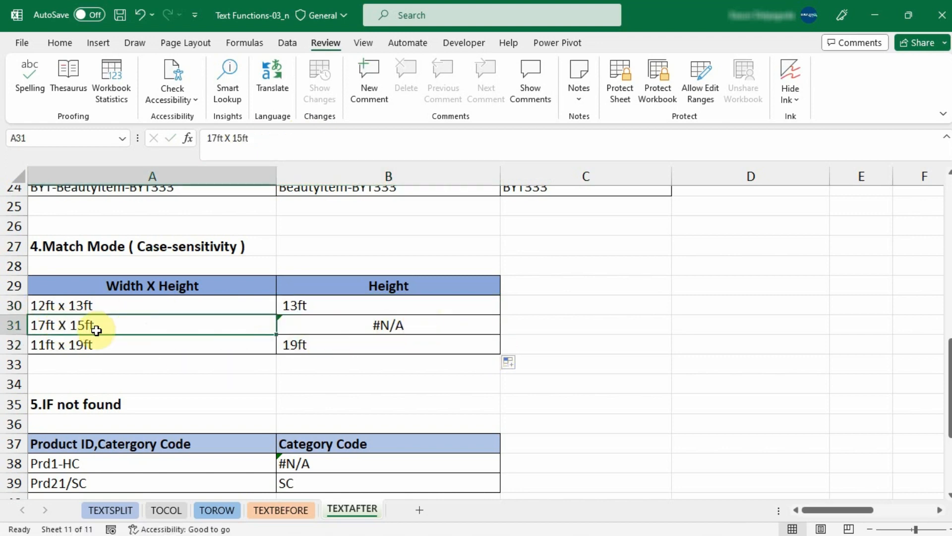
Step: Add match mode 1 (case-insensitive match) to B30's TEXTAFTER formula, leaving the instance number argument empty
click(310, 304)
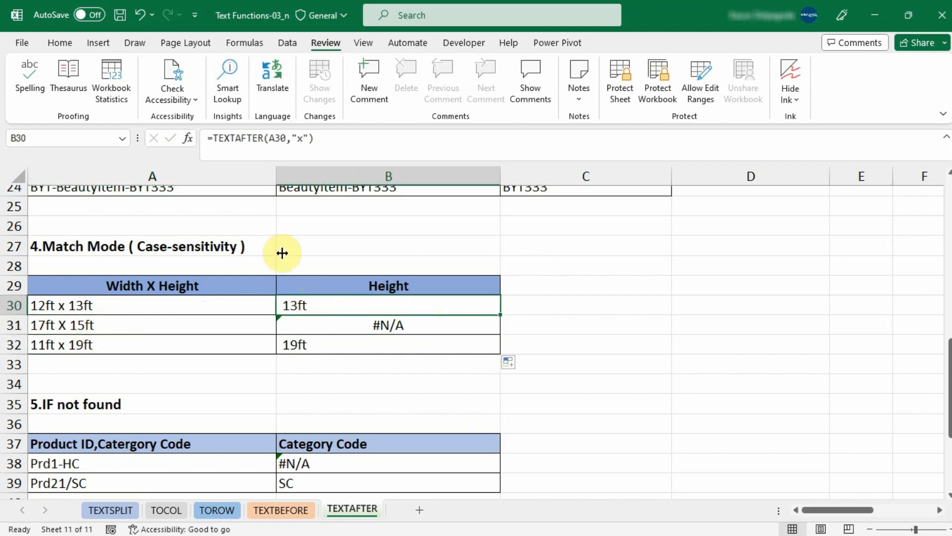
click(311, 139)
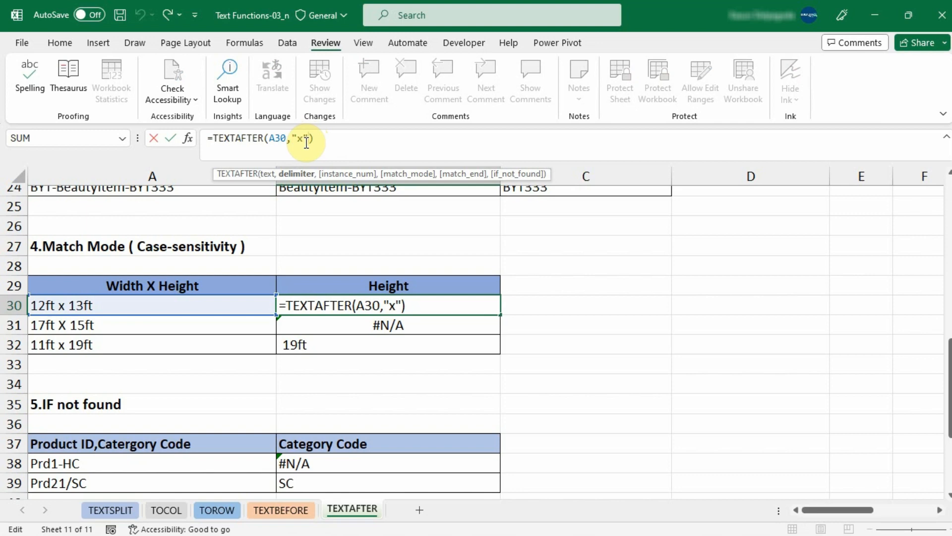
text(,)
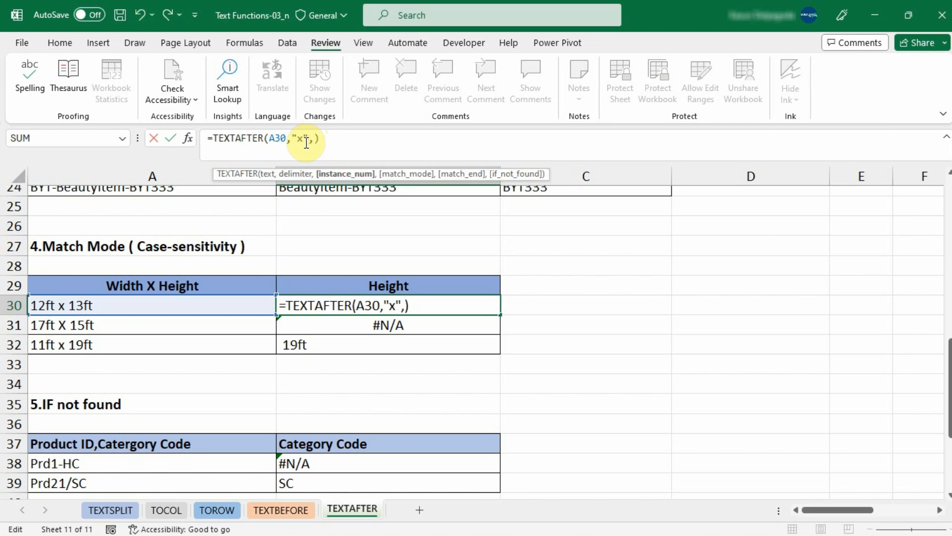
text(,)
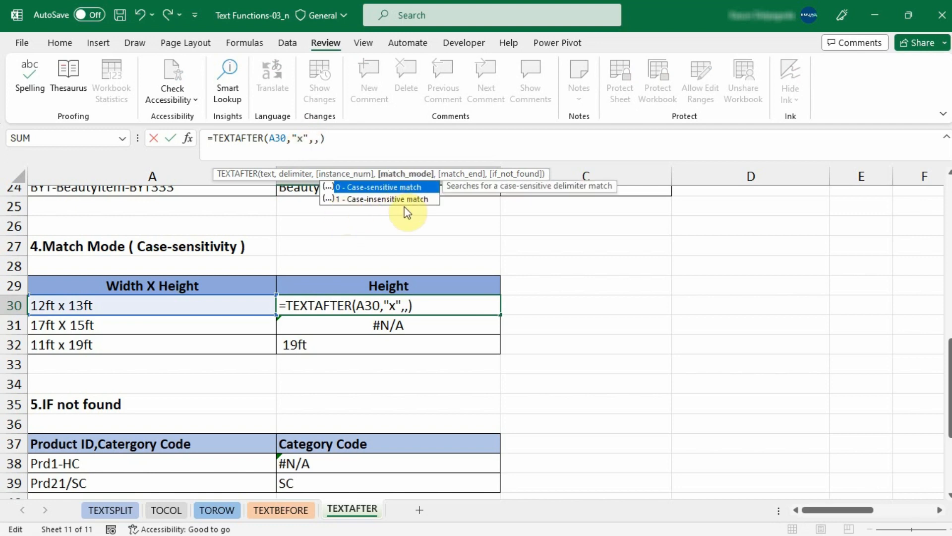
double_click(350, 204)
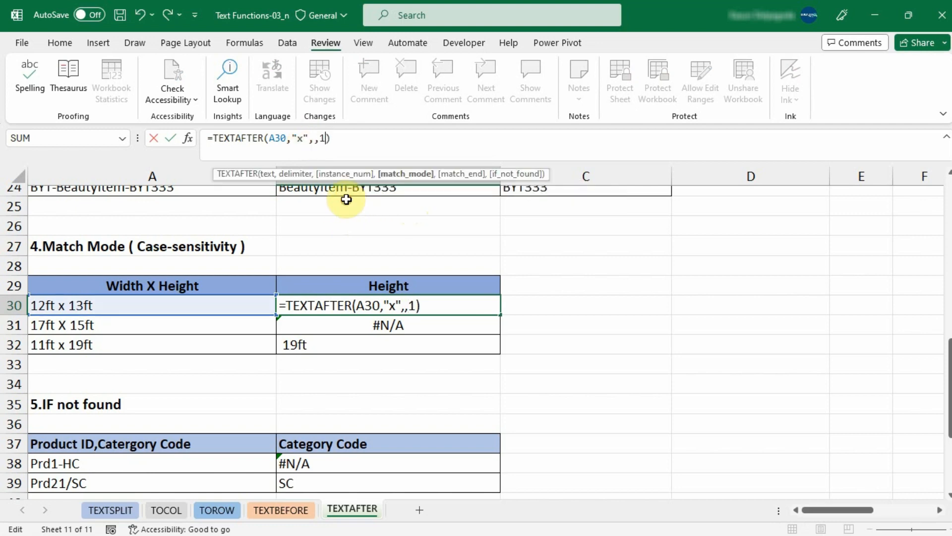
click(354, 137)
key(Return)
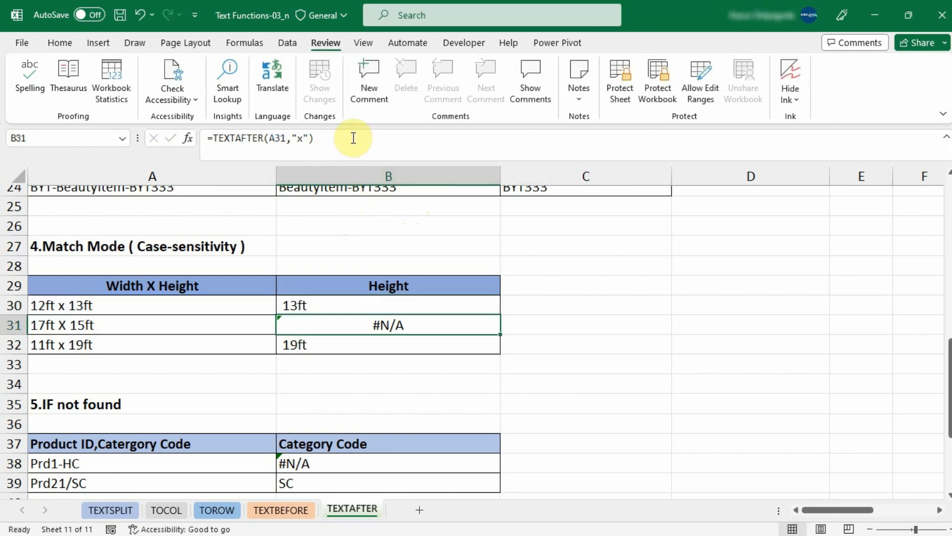
Step: Fill B30's case-insensitive height formula down through B32 and check row 31 against its source text
click(383, 305)
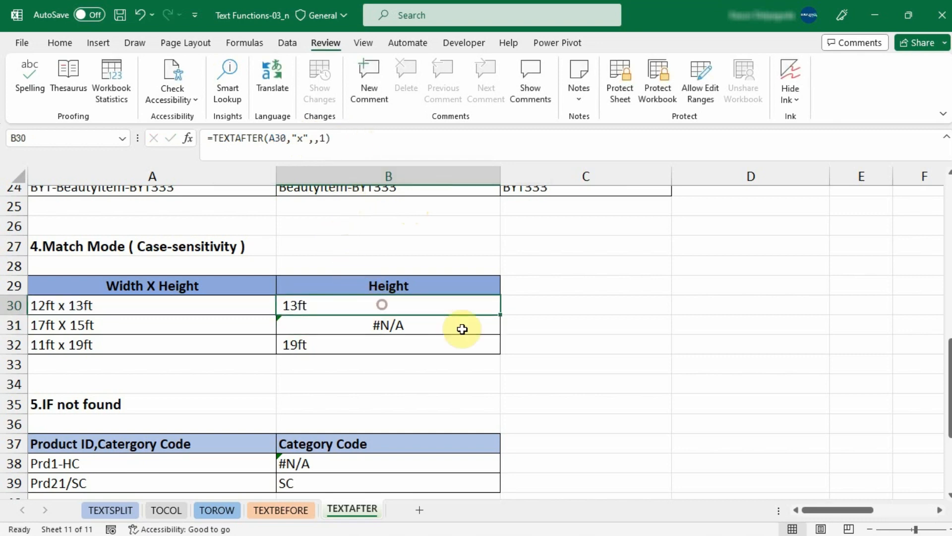
double_click(499, 314)
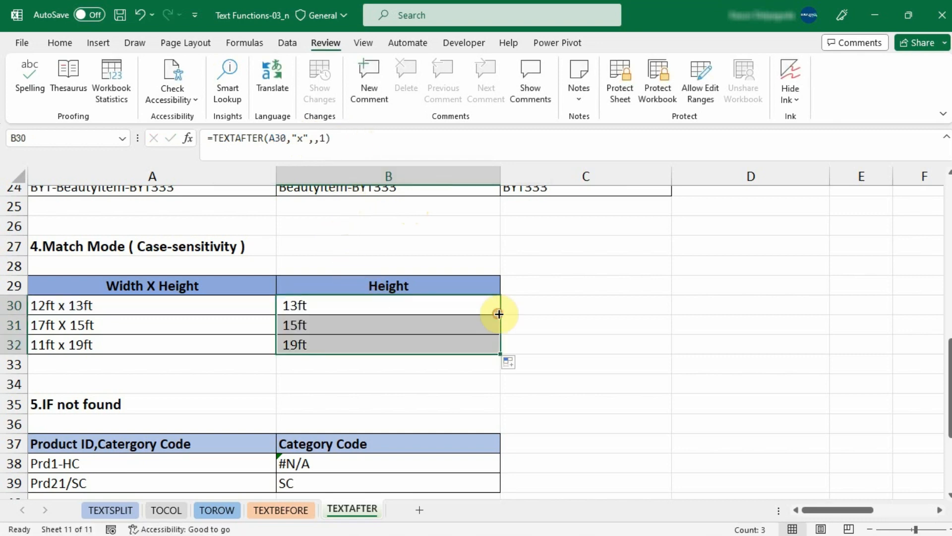
click(309, 329)
click(46, 325)
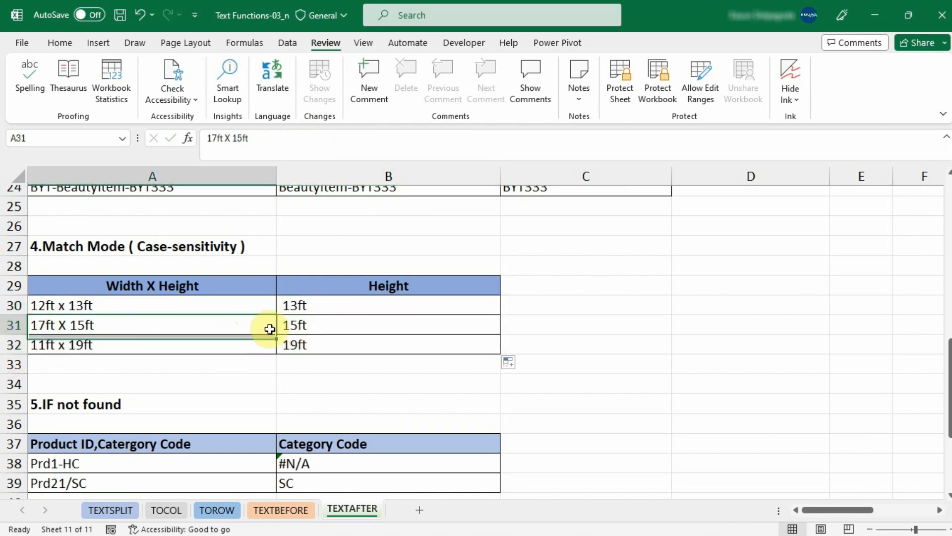
drag(269, 328, 328, 321)
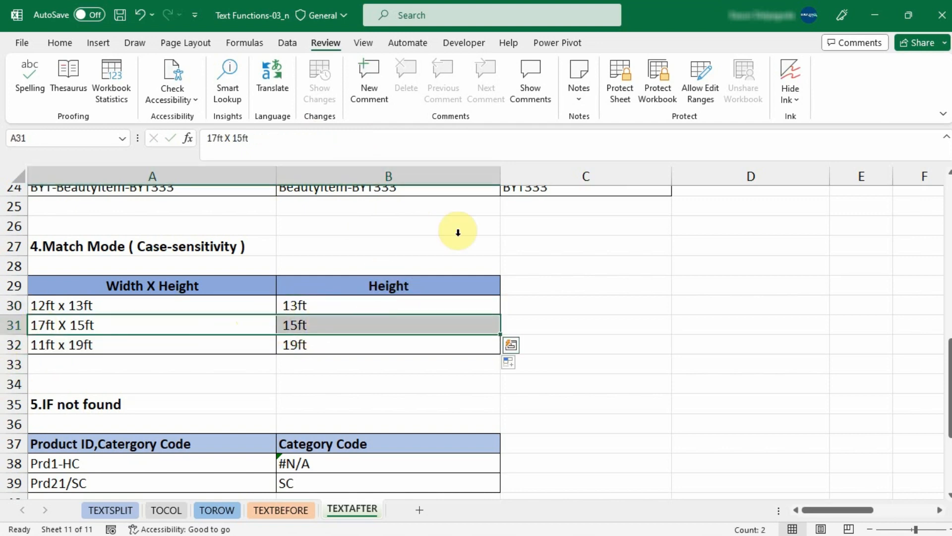
Step: Add "No result" as the if_not_found argument of B38's TEXTAFTER formula, leaving instance number, match mode and match end empty
scroll(334, 341, down, 2)
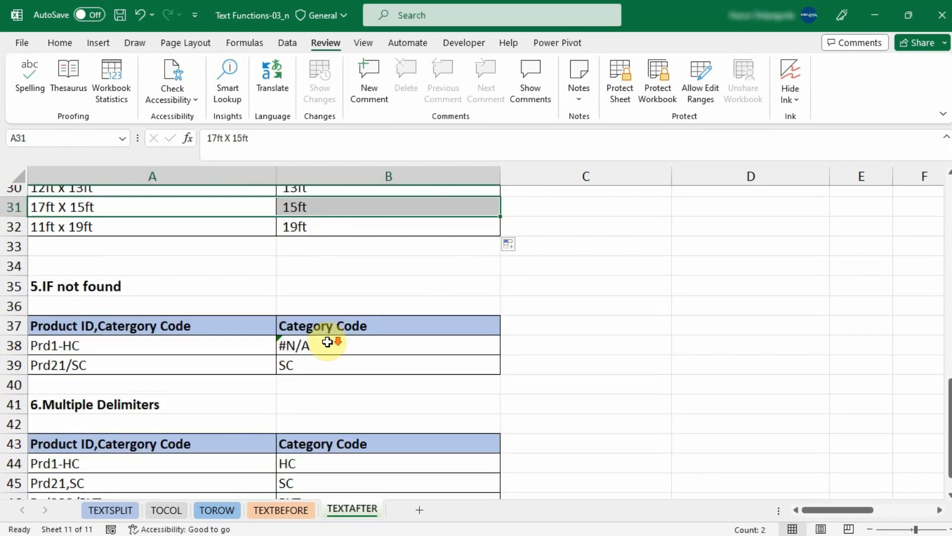
click(325, 345)
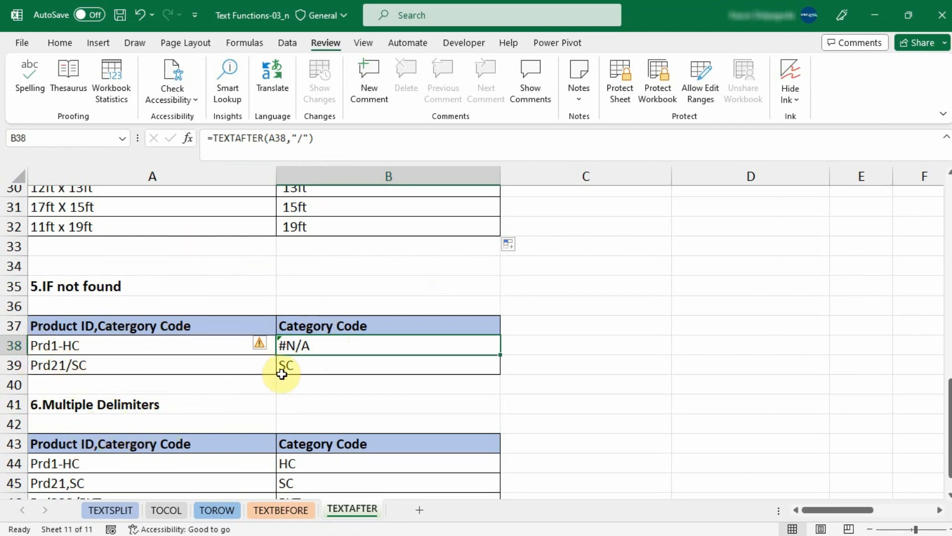
click(311, 138)
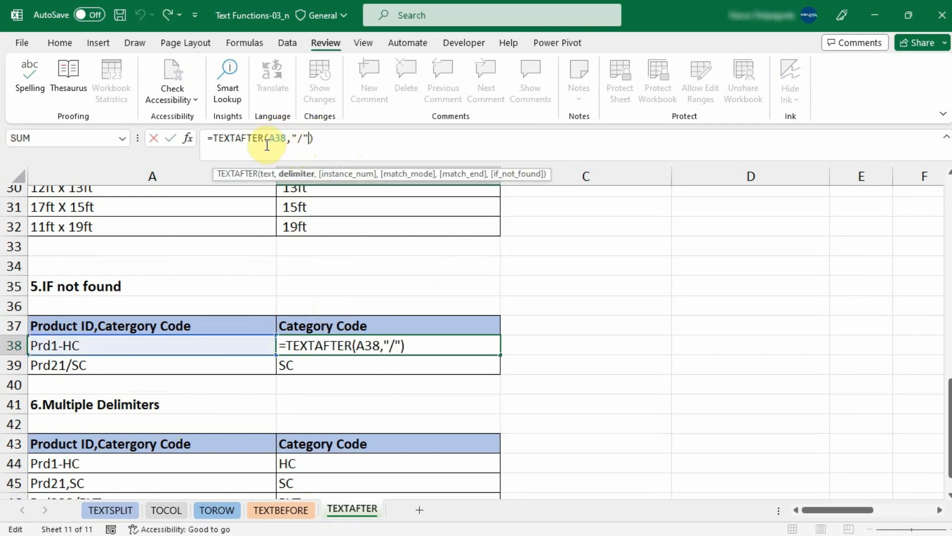
text(,)
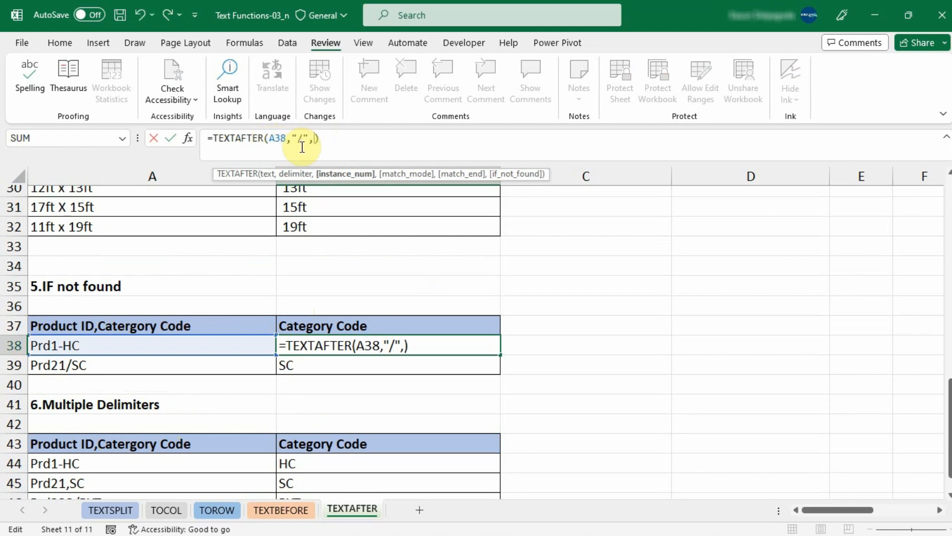
text(,)
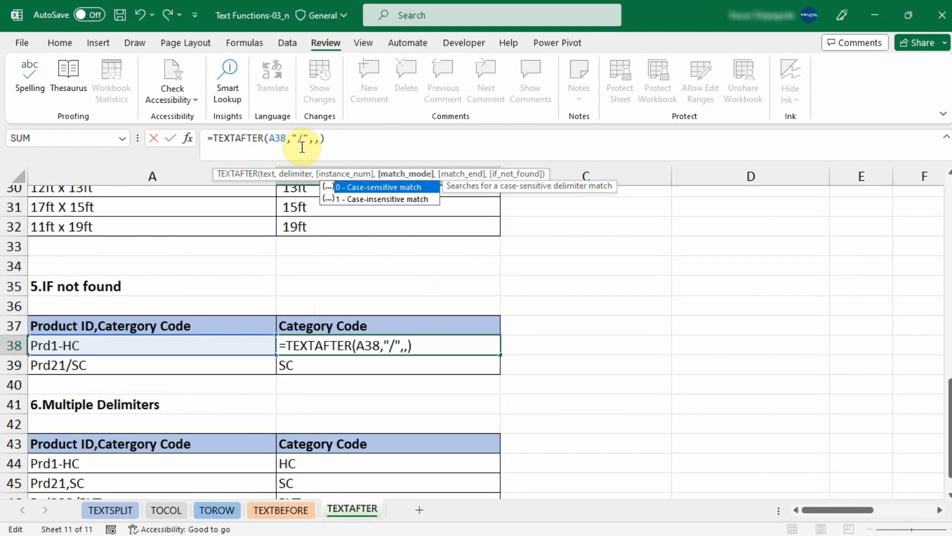
text(,)
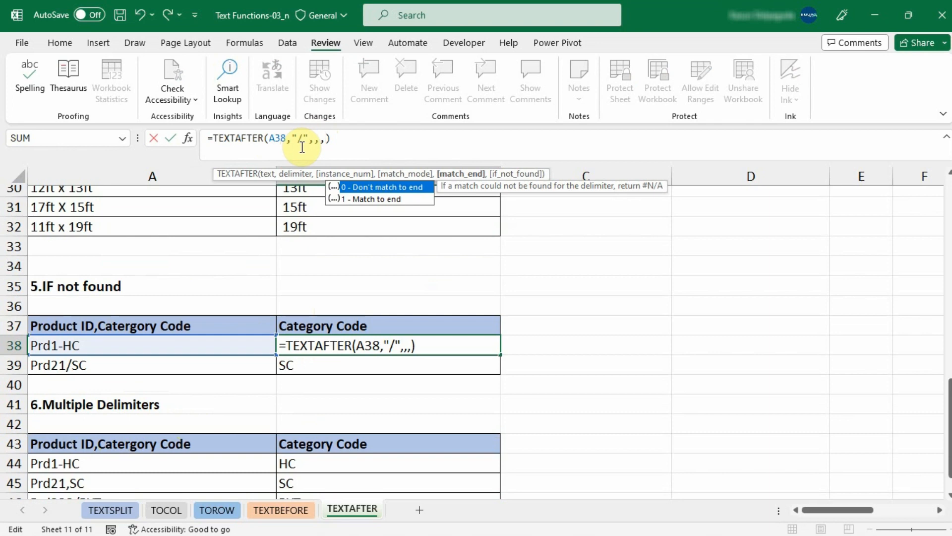
text(,"No result)
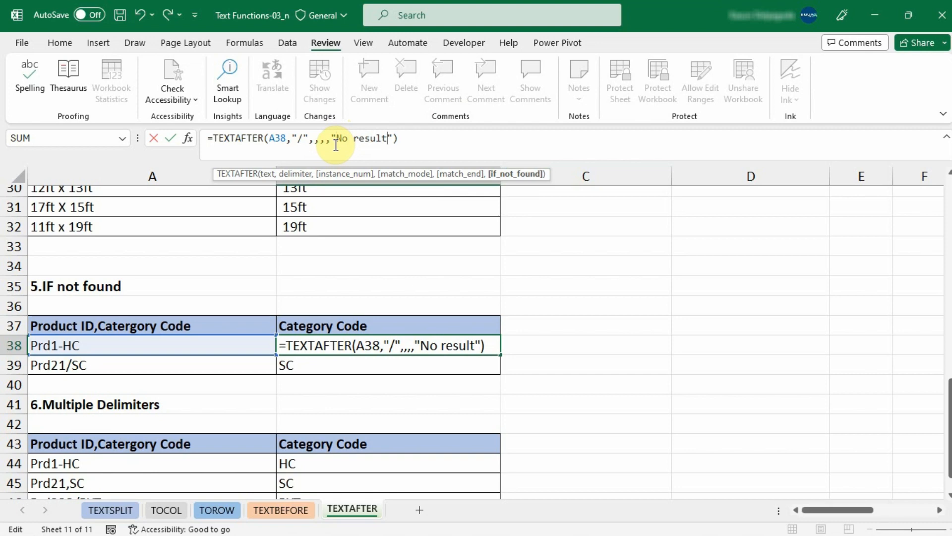
key(Return)
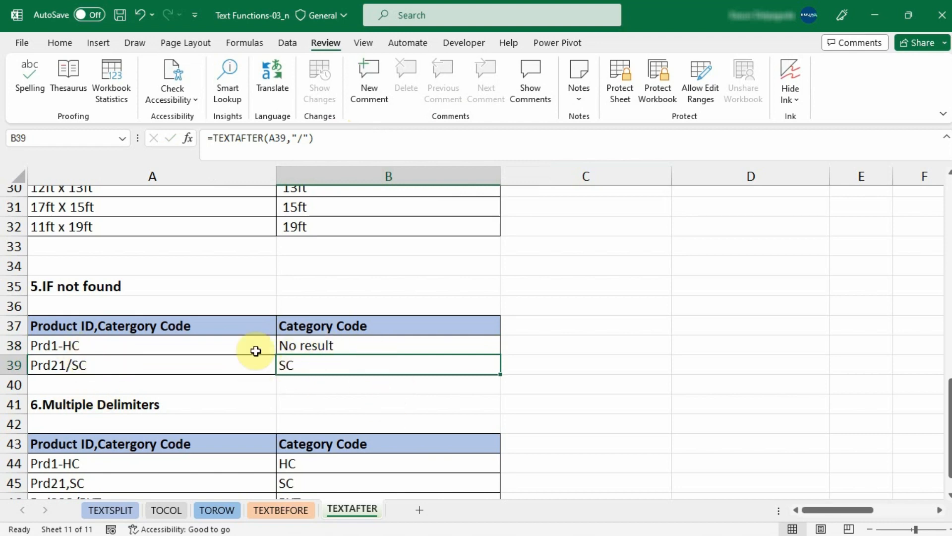
Step: Examine the different delimiters used in the product texts A44 to A46 of the Multiple Delimiters section
scroll(253, 353, down, 1)
scroll(254, 353, down, 2)
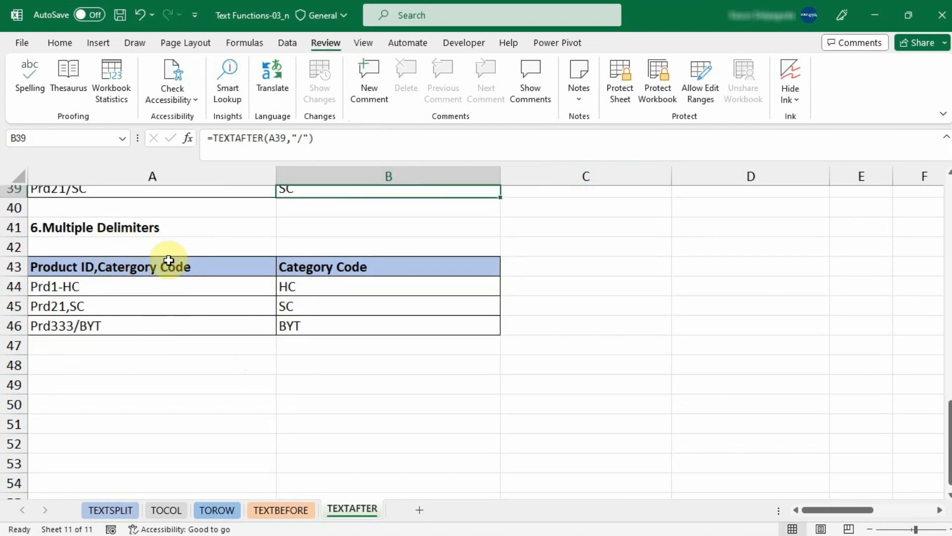
click(70, 290)
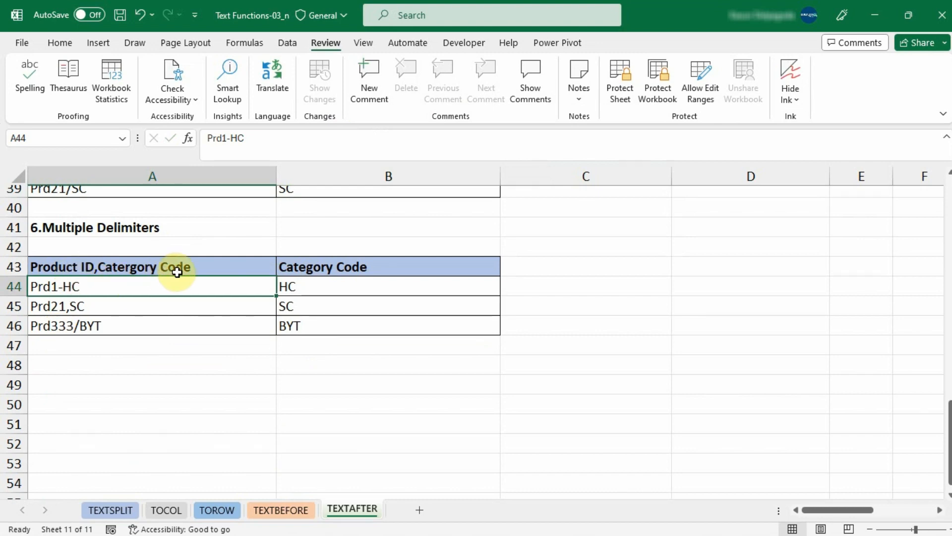
drag(100, 283, 90, 325)
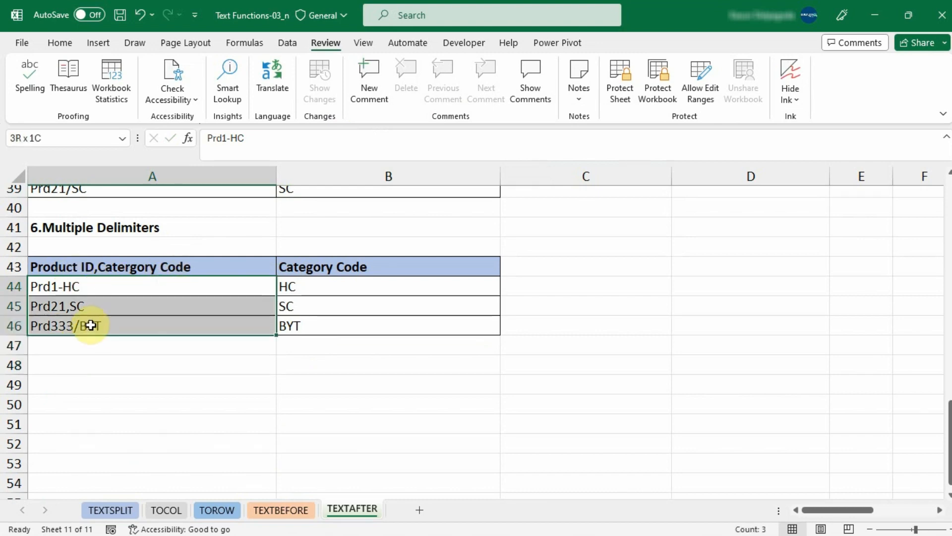
click(70, 284)
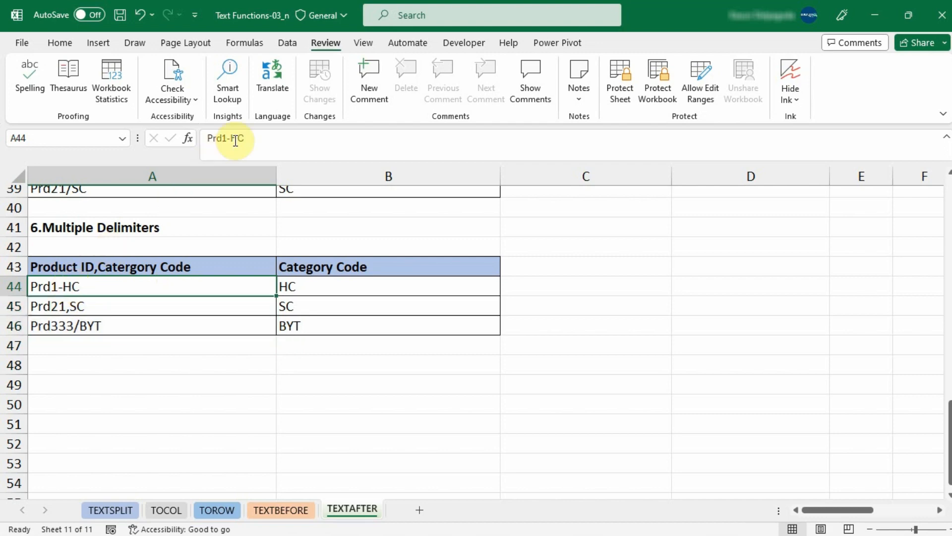
drag(56, 306, 64, 323)
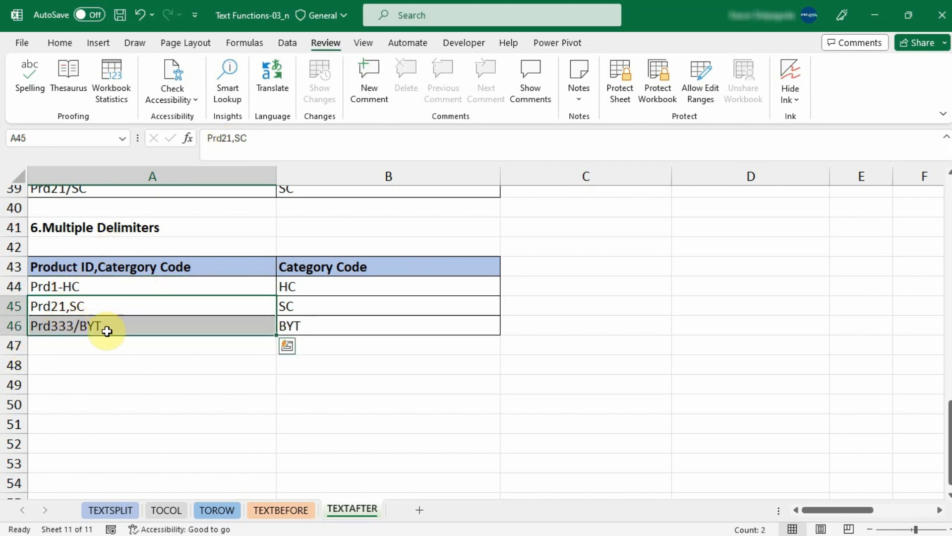
click(75, 323)
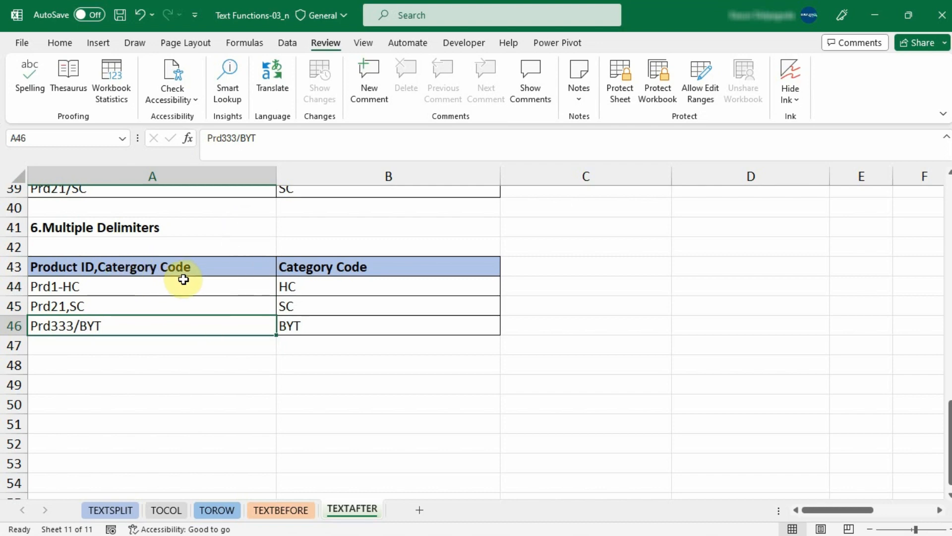
Step: Examine the array of delimiters {"-",",","/"} in B44's TEXTAFTER formula, keep it as is, and compare A46's text with B46
click(318, 293)
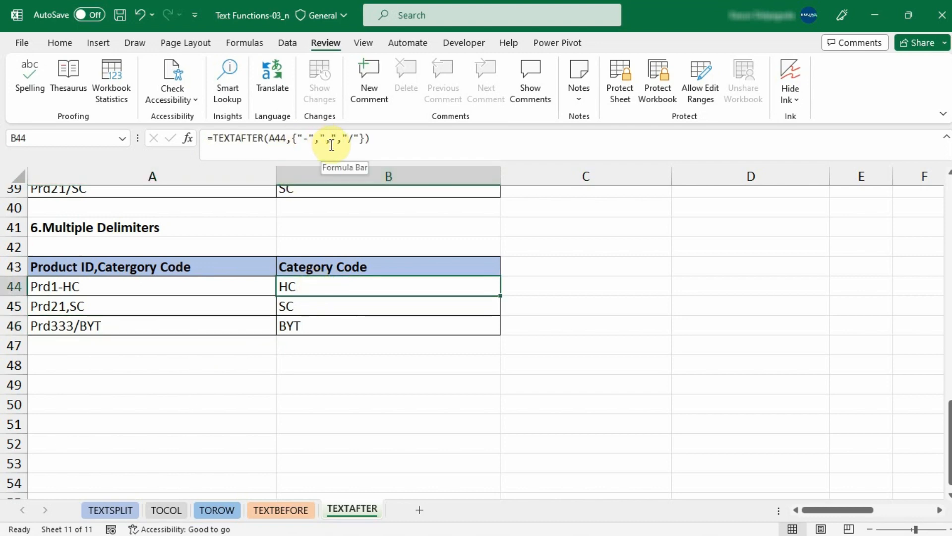
click(292, 142)
drag(297, 140, 346, 137)
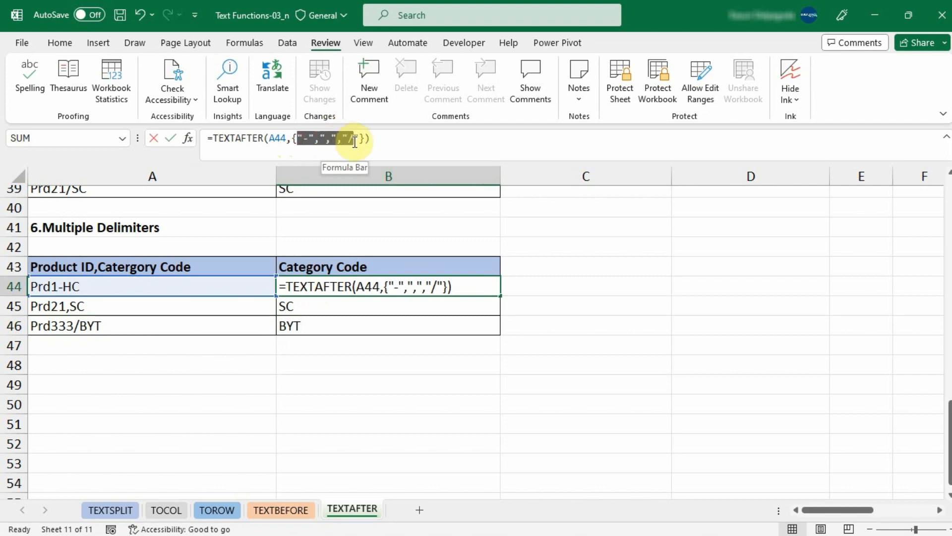
drag(366, 147, 365, 146)
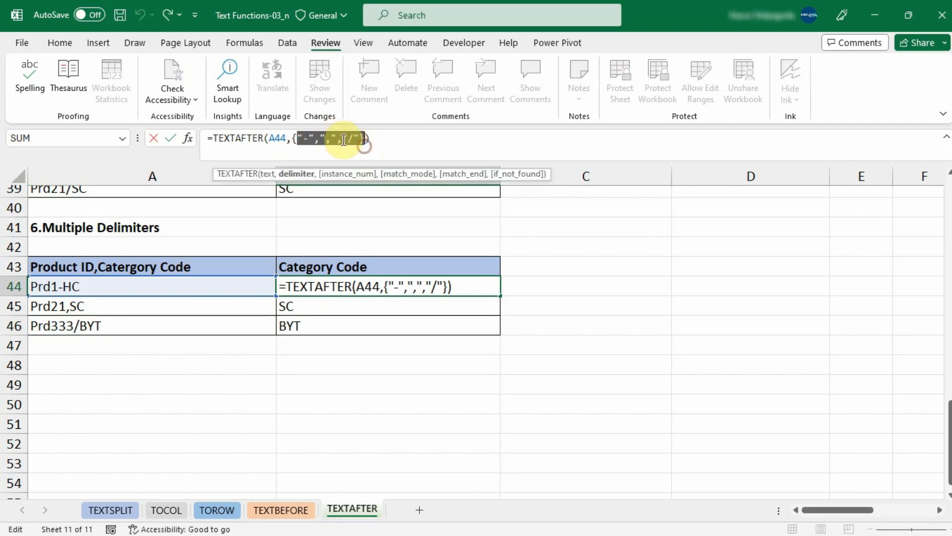
drag(292, 139, 360, 134)
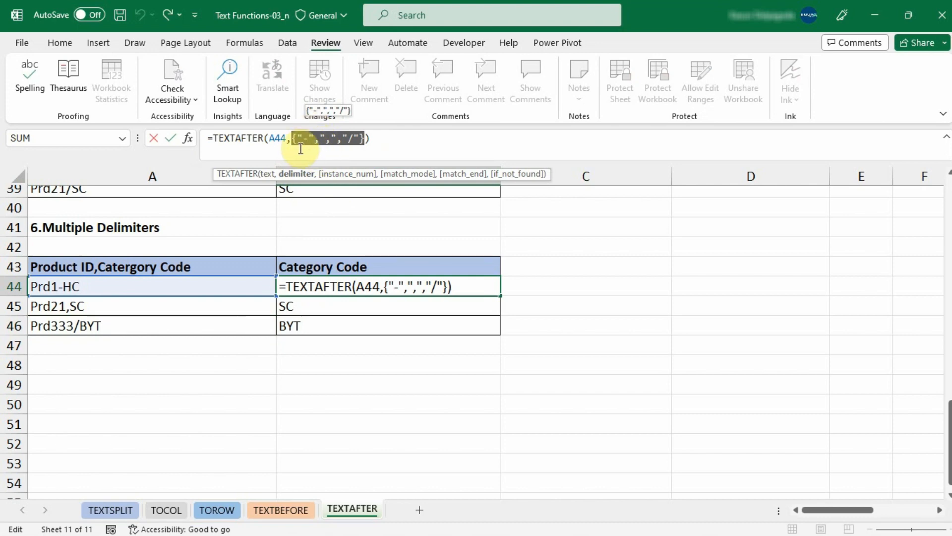
click(370, 140)
key(Return)
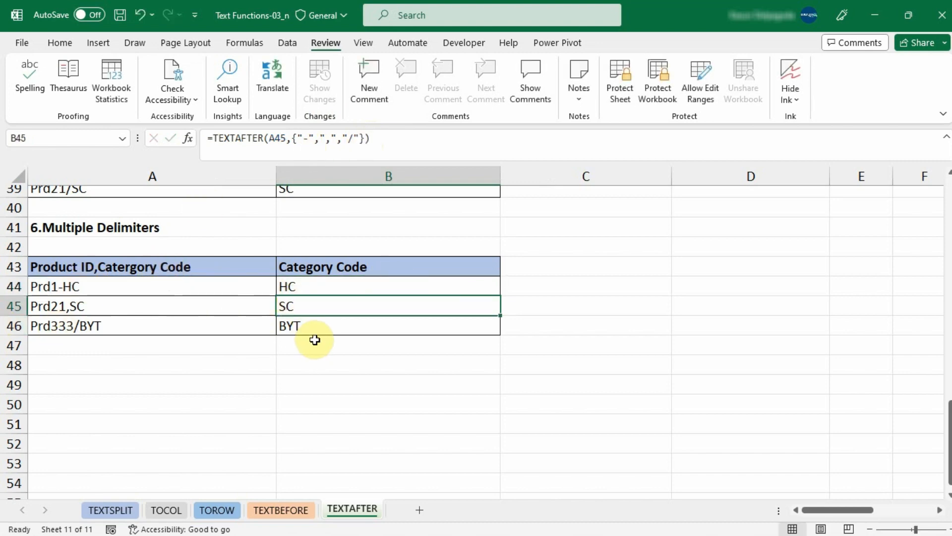
click(99, 325)
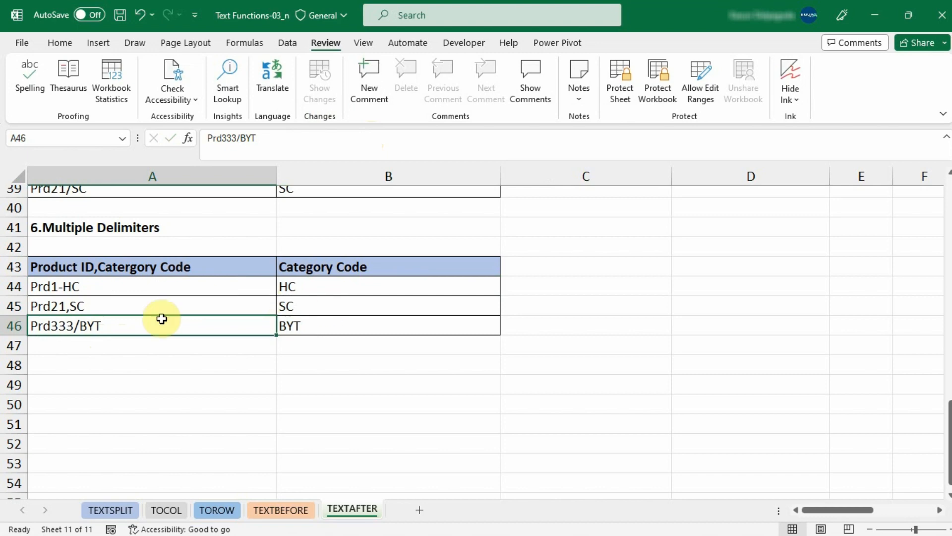
click(320, 321)
scroll(335, 340, up, 10)
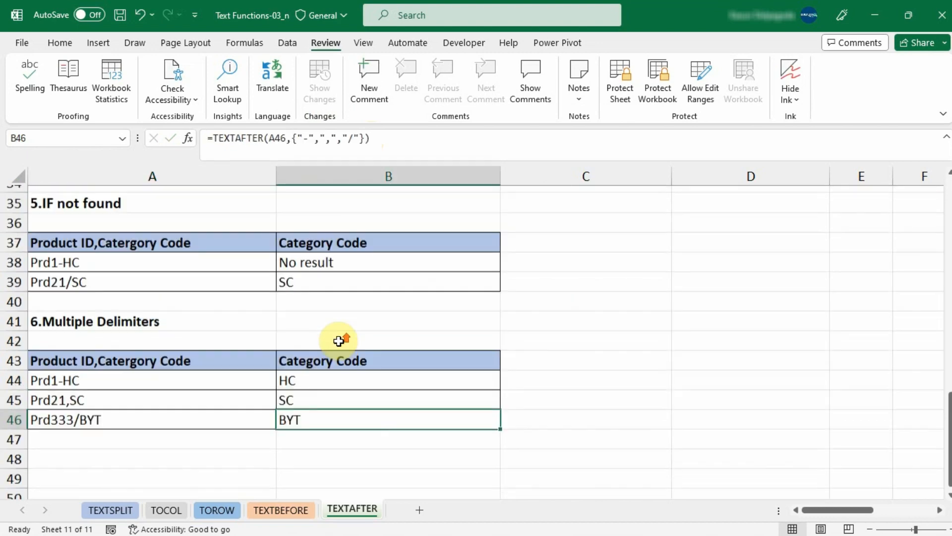
scroll(339, 342, down, 17)
scroll(339, 341, up, 10)
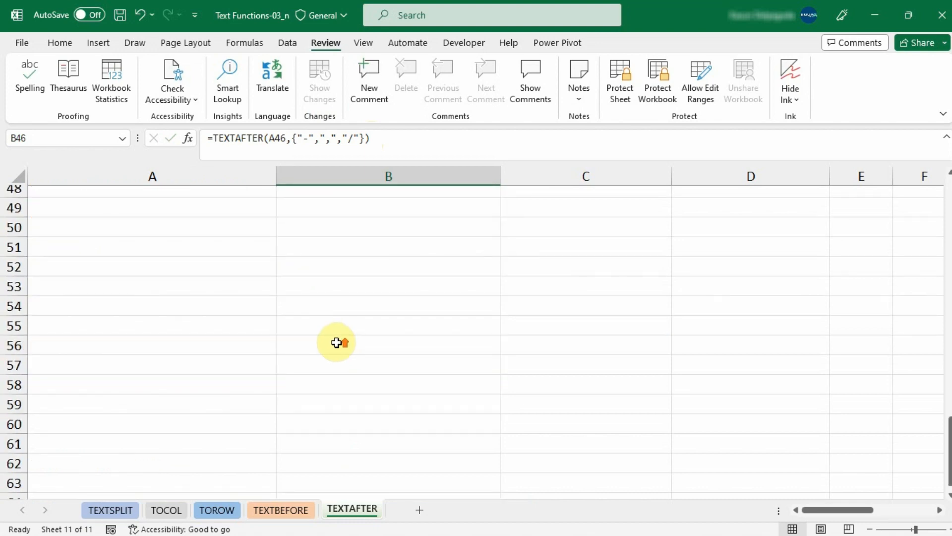
scroll(337, 343, down, 2)
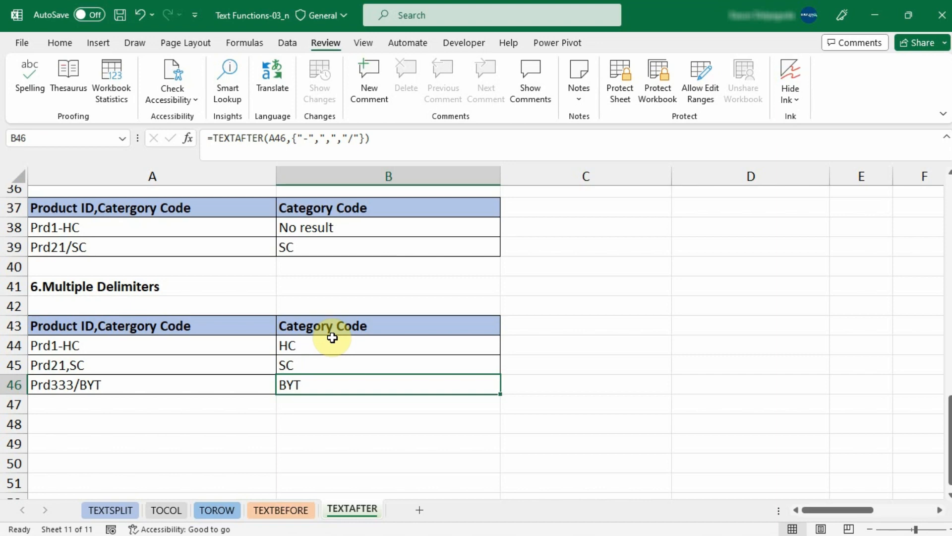
scroll(332, 337, up, 8)
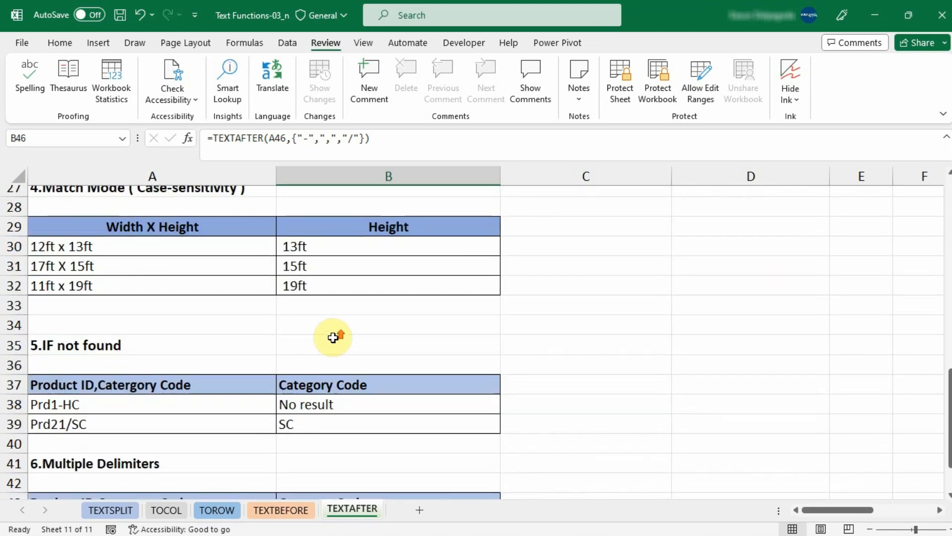
scroll(333, 334, down, 5)
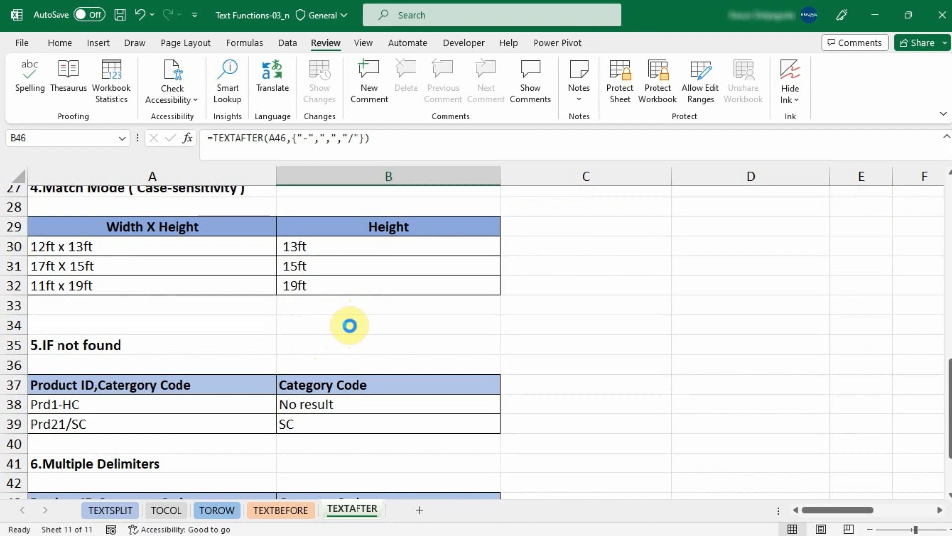
scroll(338, 314, up, 9)
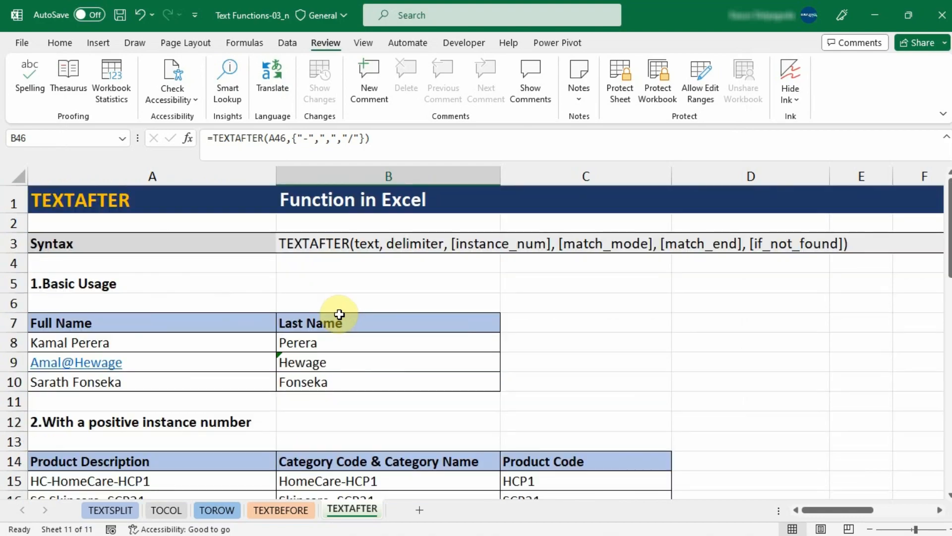